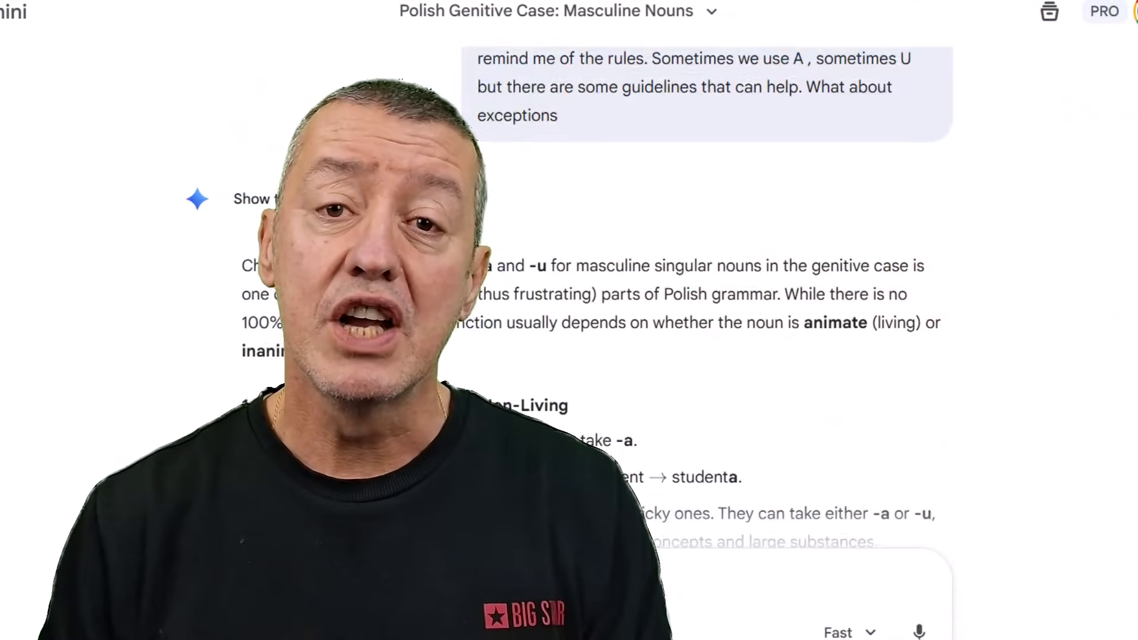
Pick an answer on the flashcard quiz.
scroll(593, 296, down, 7)
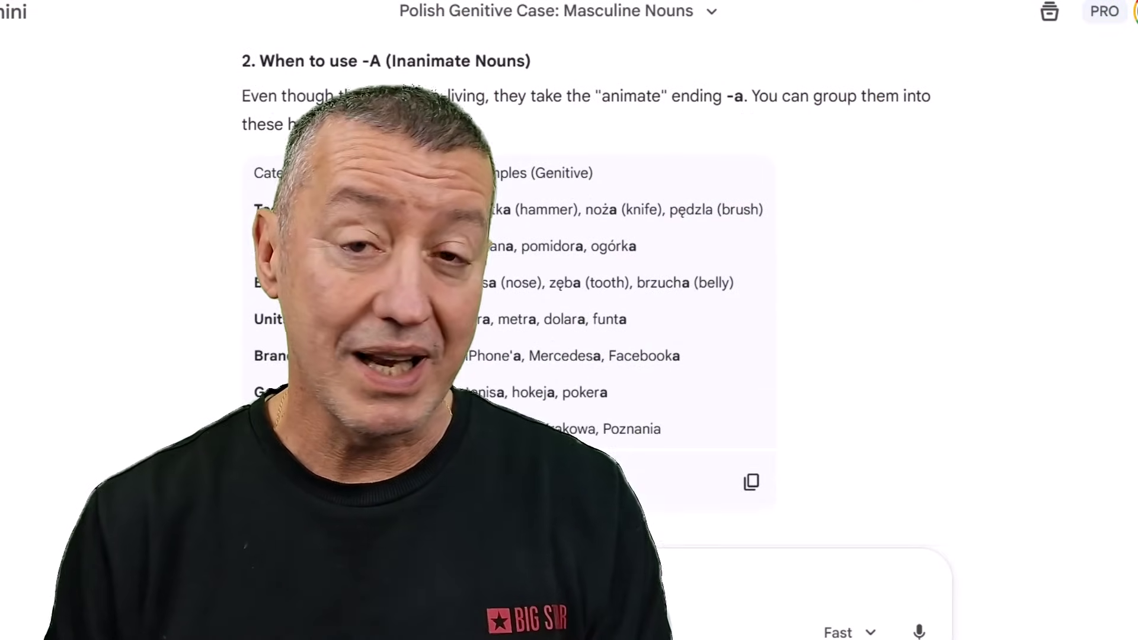
scroll(593, 296, down, 10)
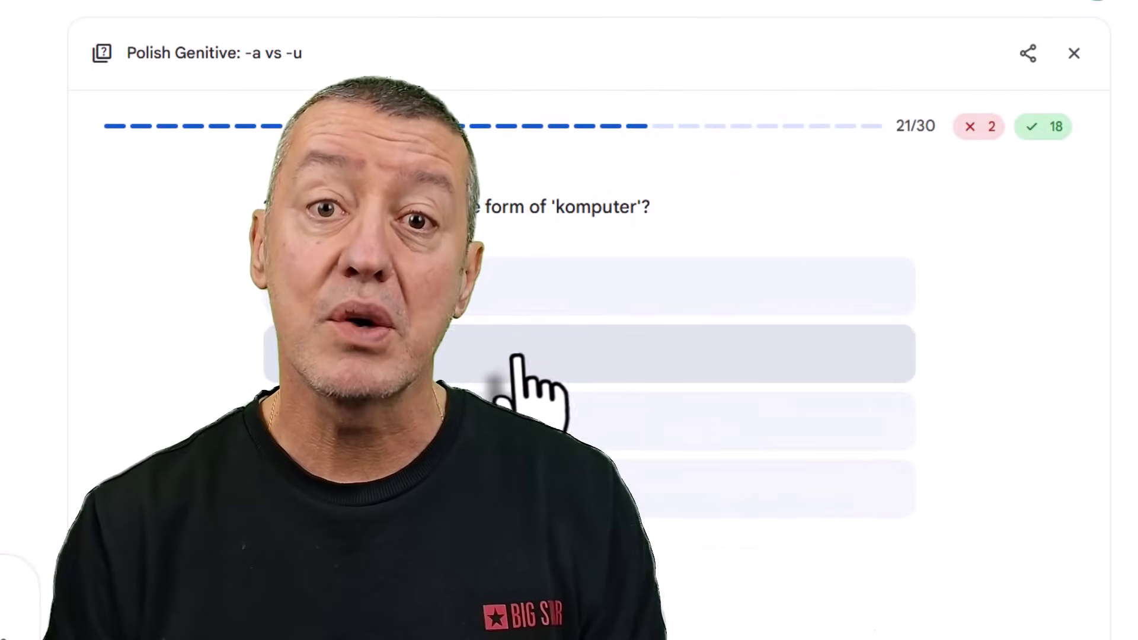
click(521, 359)
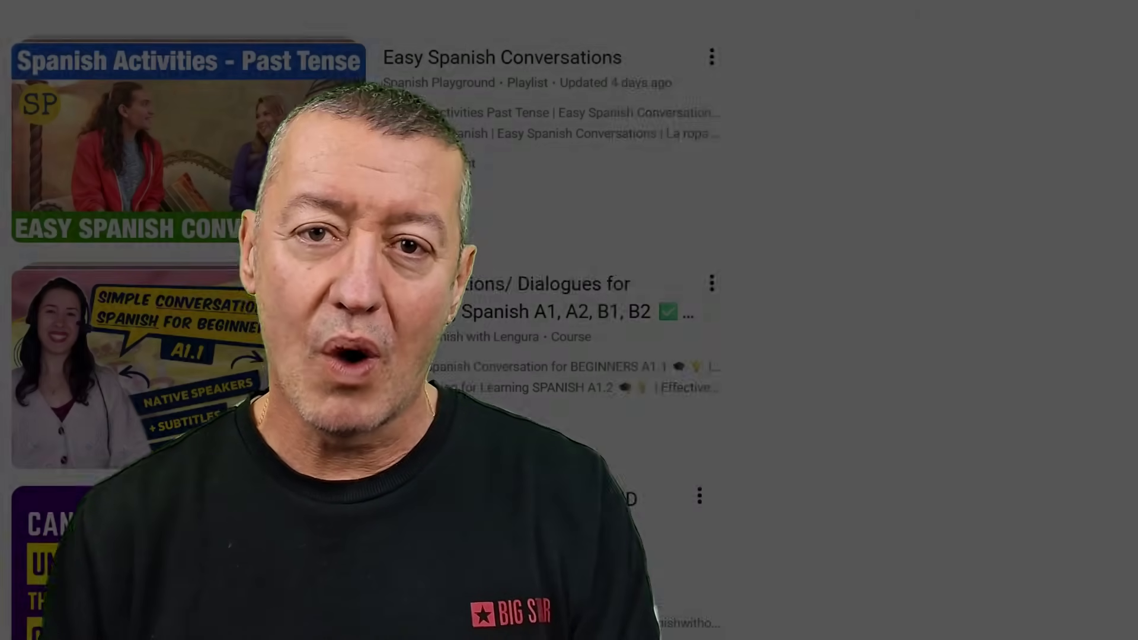
Open the reading-comprehension quiz, answer question 1 with 'bo to prezent od męża', and advance to question 2.
scroll(366, 320, down, 8)
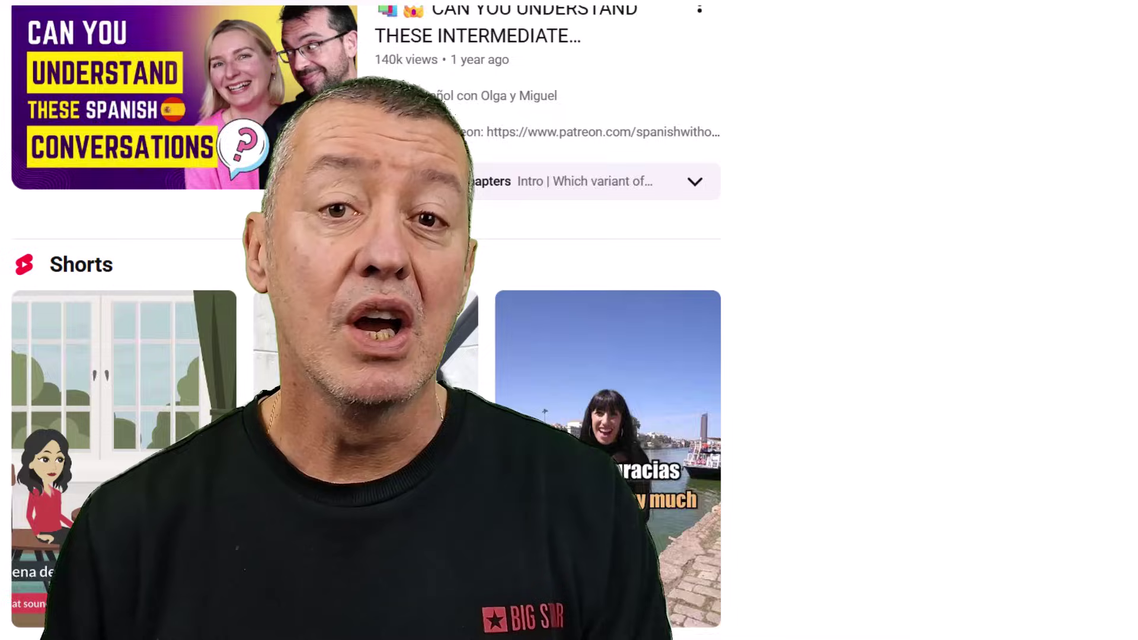
scroll(366, 320, down, 12)
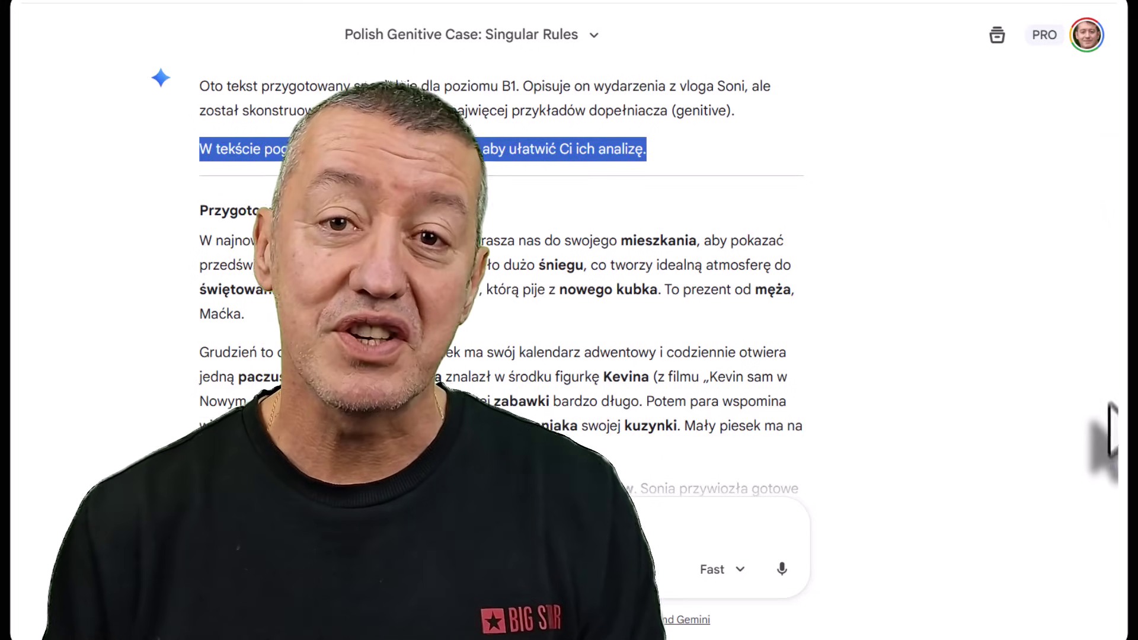
scroll(1112, 451, up, 3)
scroll(1107, 439, down, 8)
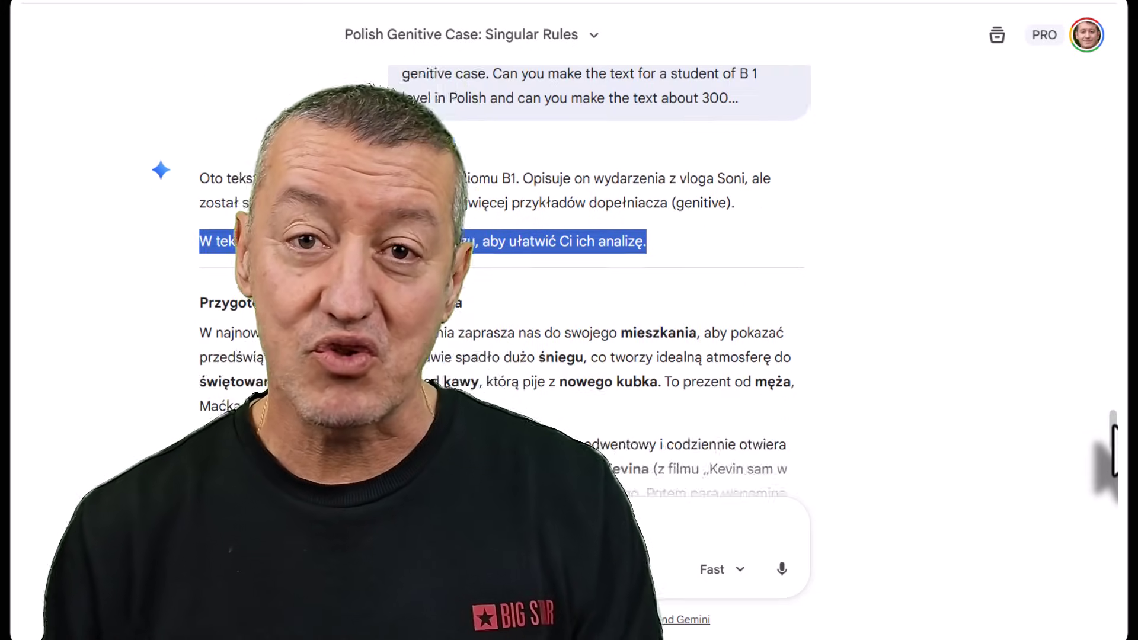
drag(1114, 442, 1110, 504)
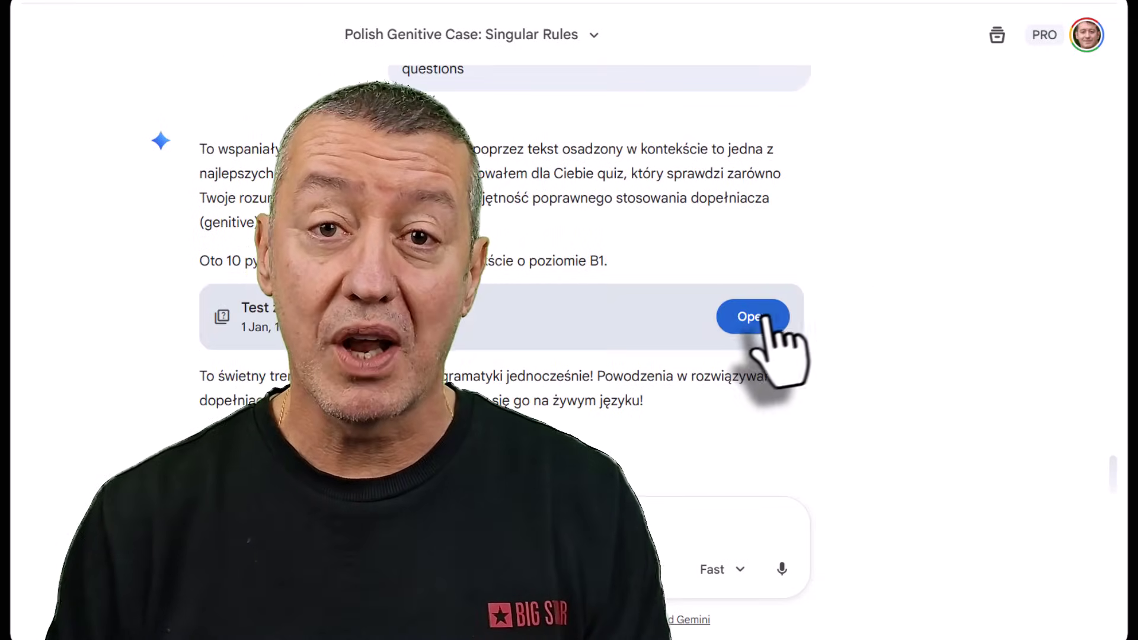
click(752, 317)
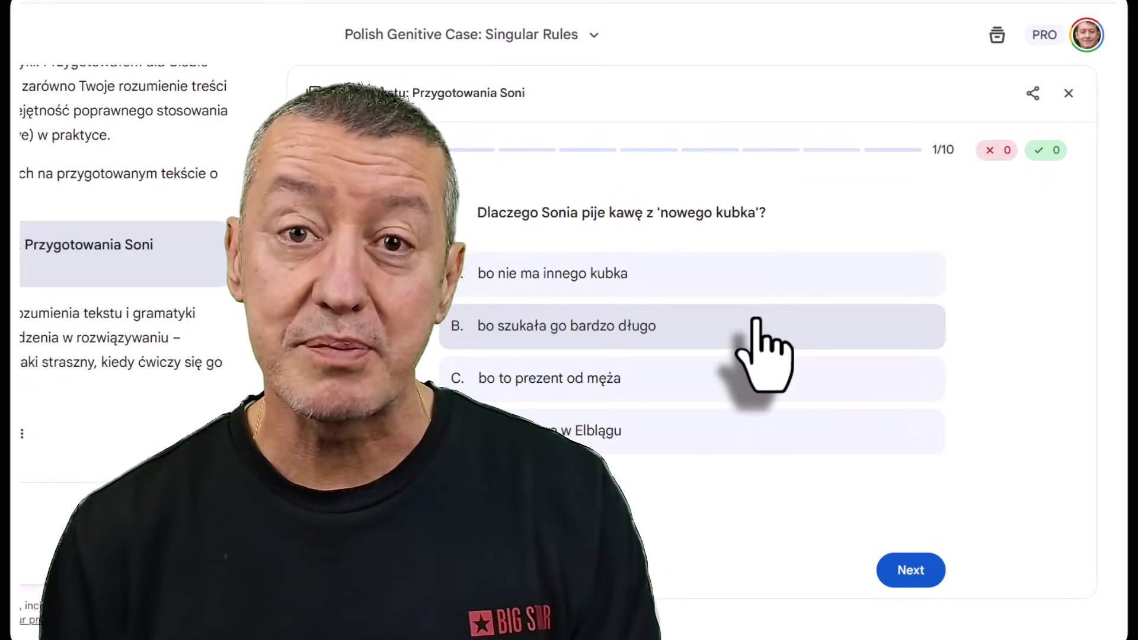
click(718, 387)
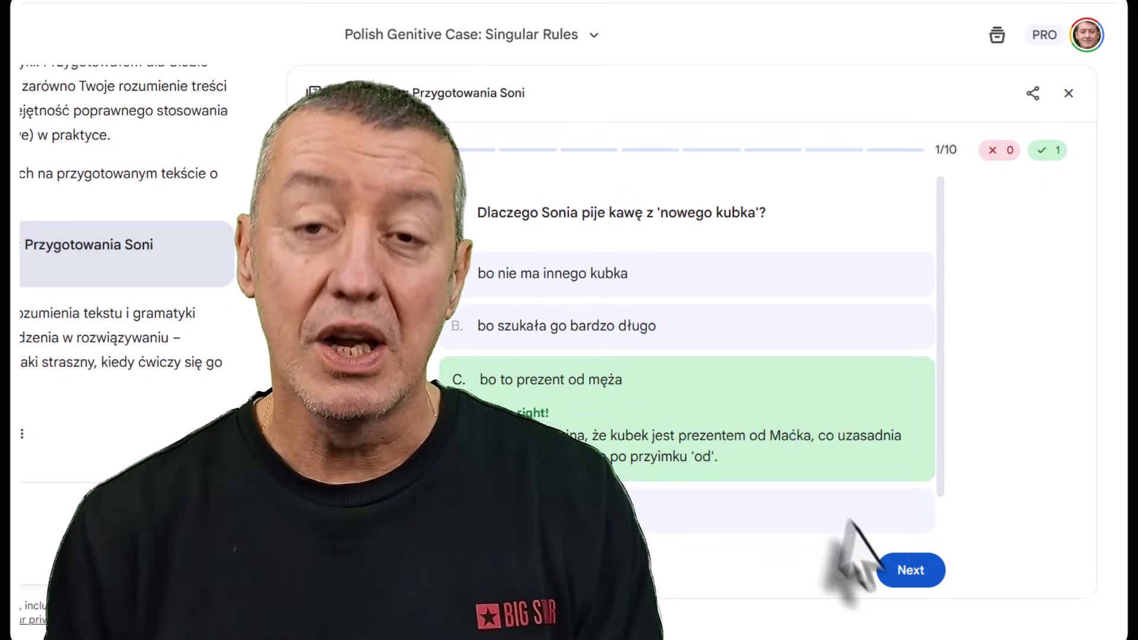
click(901, 570)
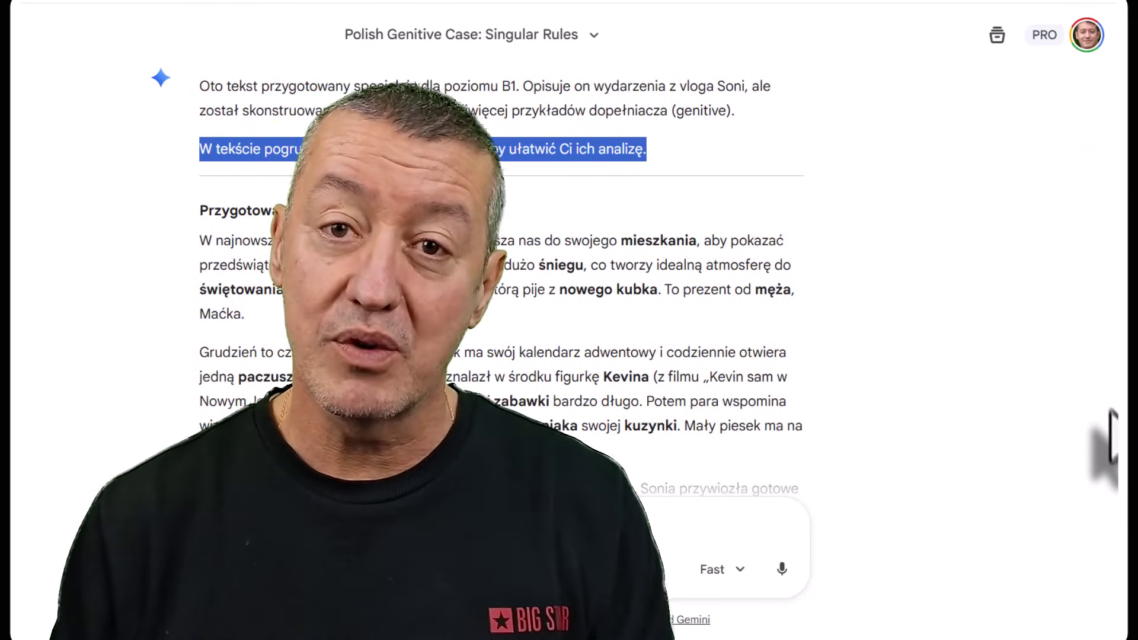
scroll(1108, 439, up, 3)
scroll(1107, 459, down, 7)
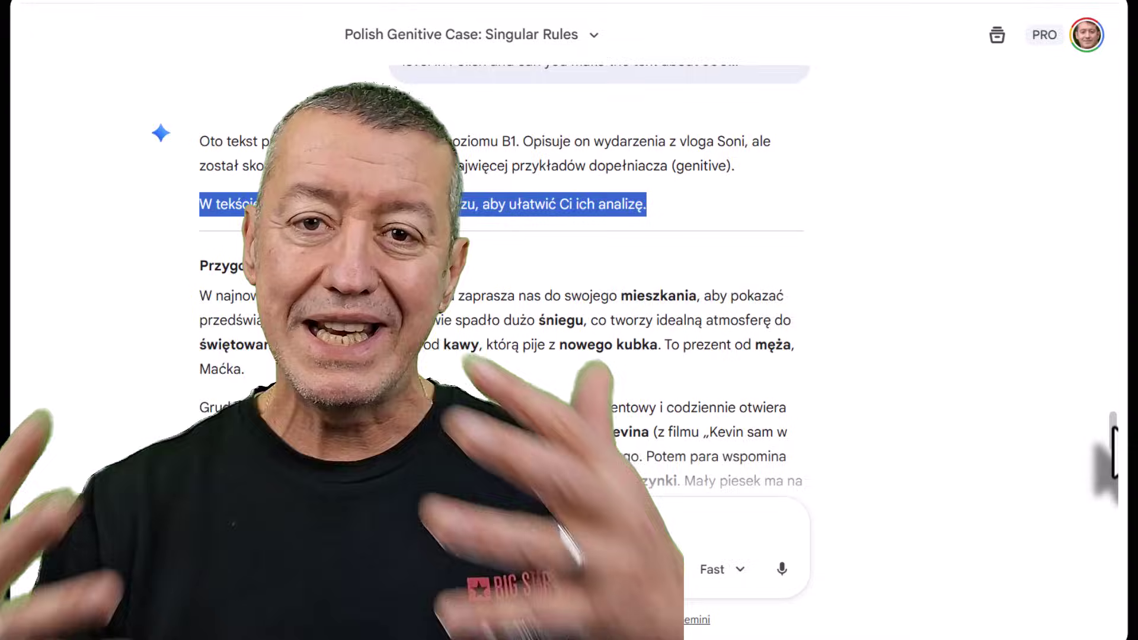
scroll(1107, 474, down, 8)
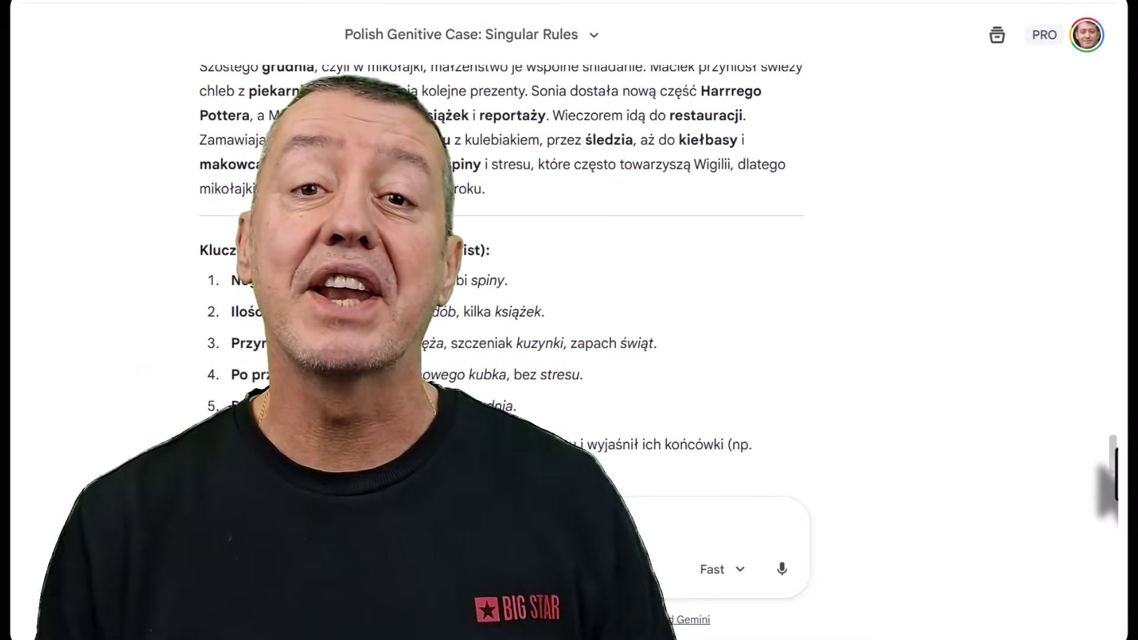
scroll(1106, 492, down, 3)
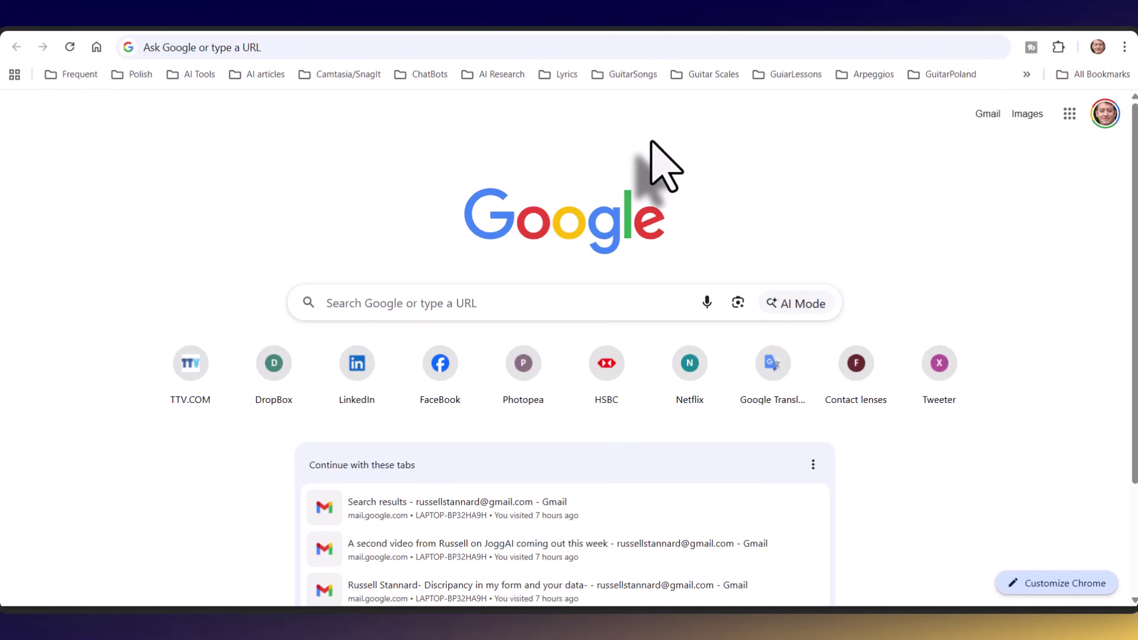
Launch Gemini from the Gemini tile in the Google apps launcher.
click(1069, 115)
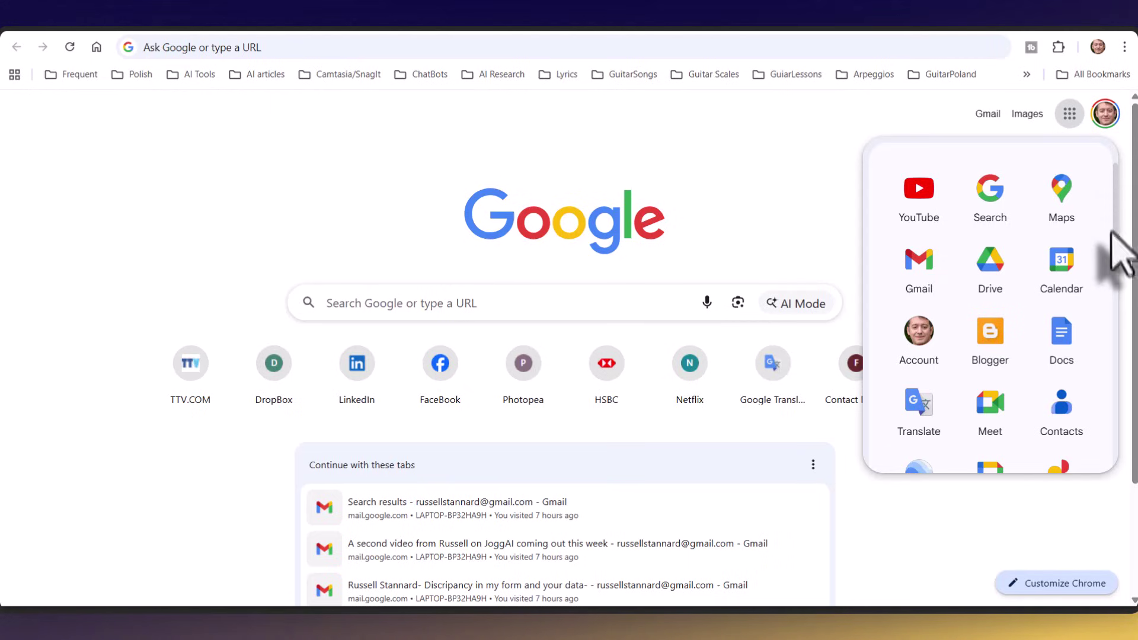
scroll(1116, 265, down, 2)
scroll(1118, 278, down, 3)
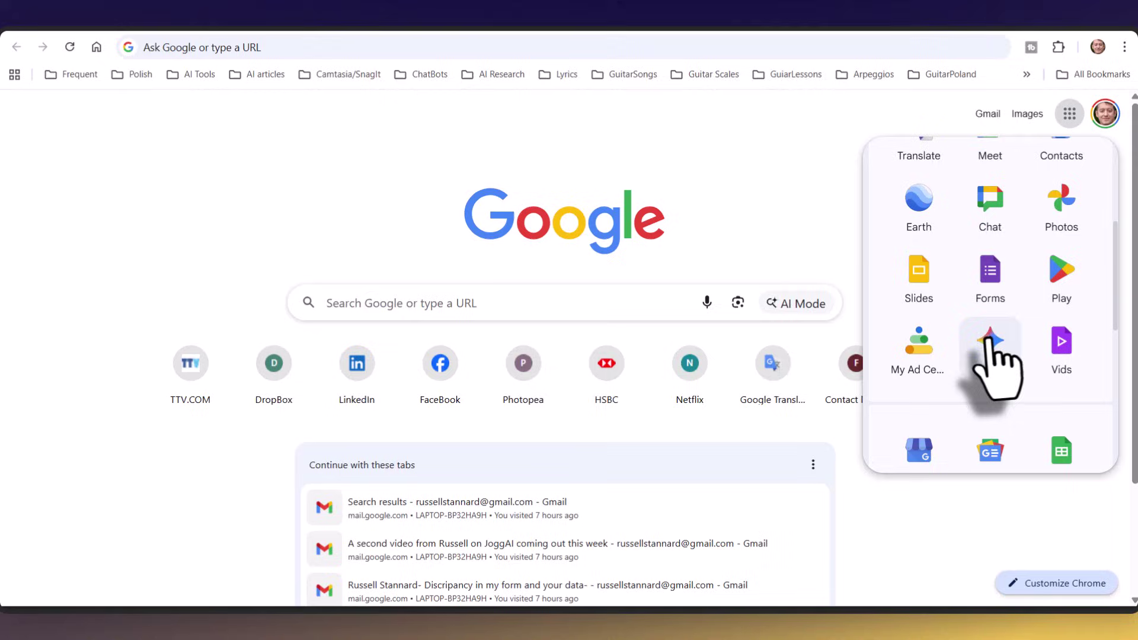
click(989, 344)
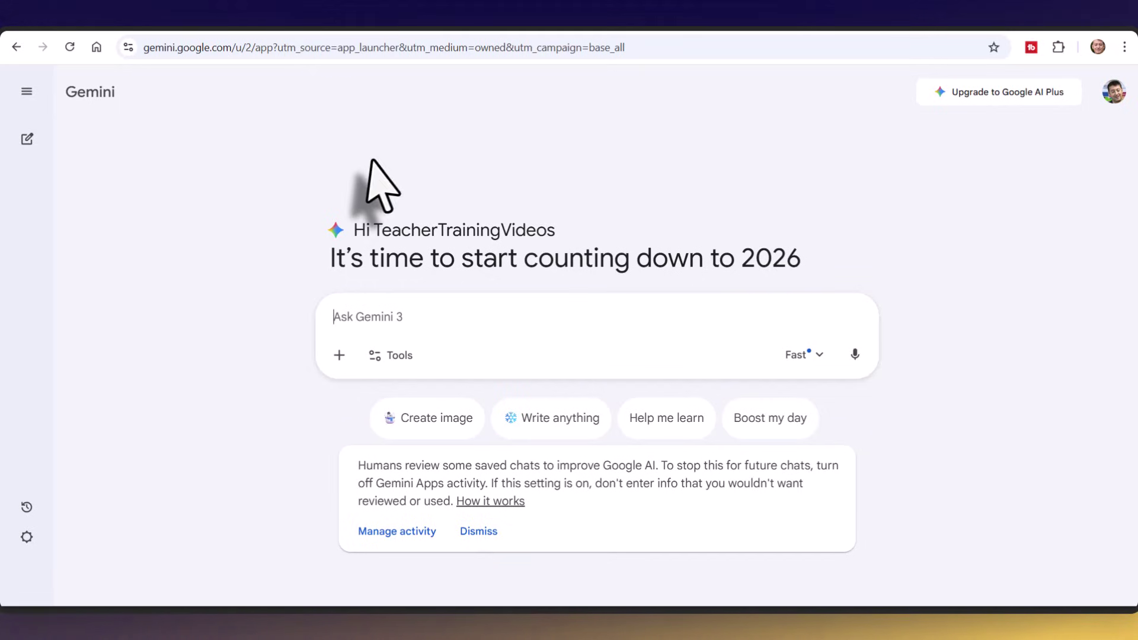
Choose Guided Learning from the Tools menu for the new chat.
click(377, 356)
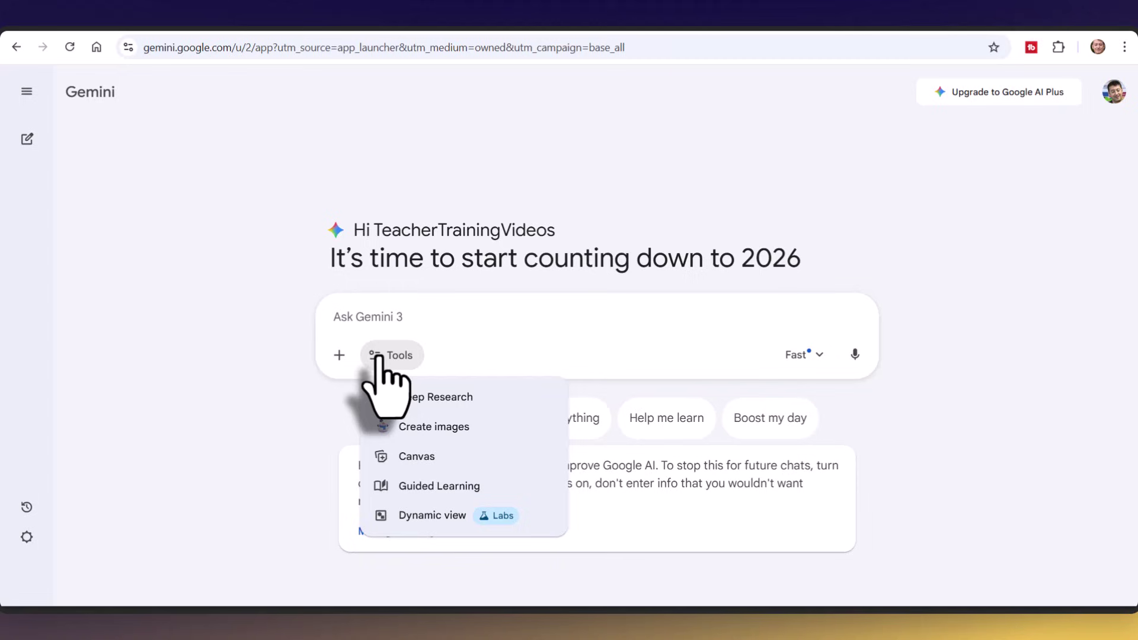
click(439, 487)
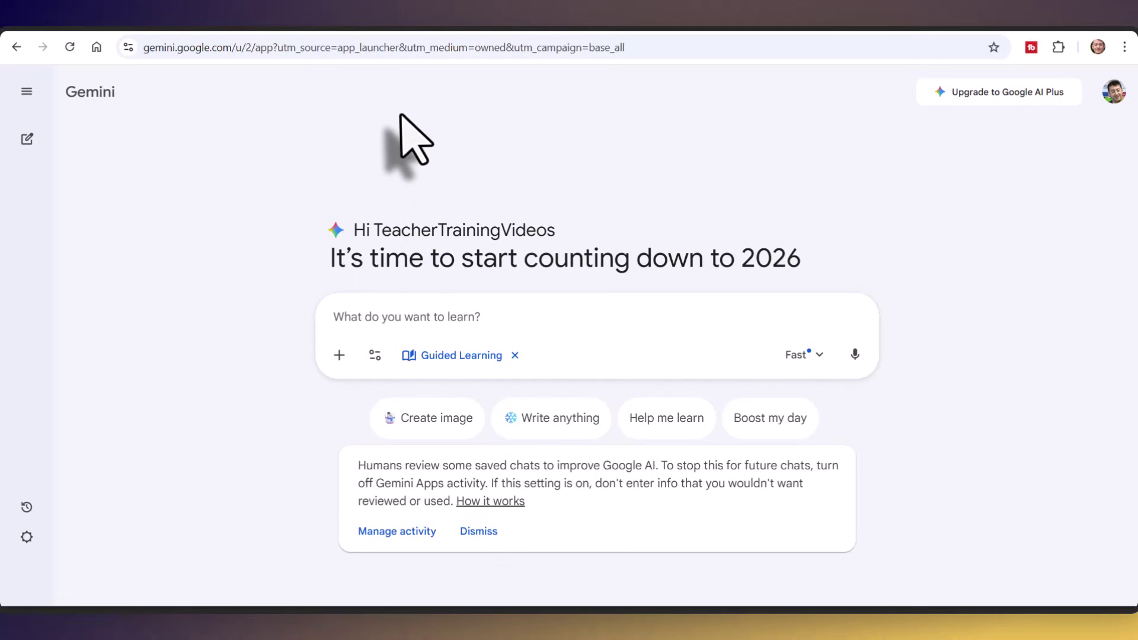
Paste the A2 ser-versus-estar explanation request and send it with the Fast model.
text(My level of Spanish is A2. Can you explain in English the difference between ser and estar in Spanish. I always get them confused. Can you give me a clear explanation and lots of examples)
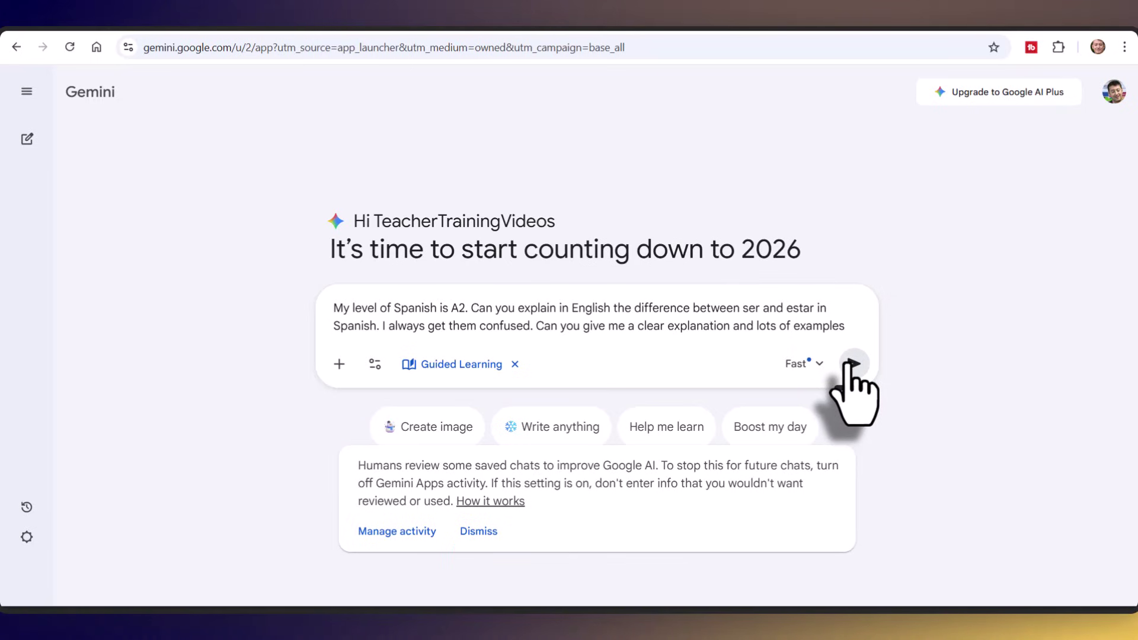
click(822, 363)
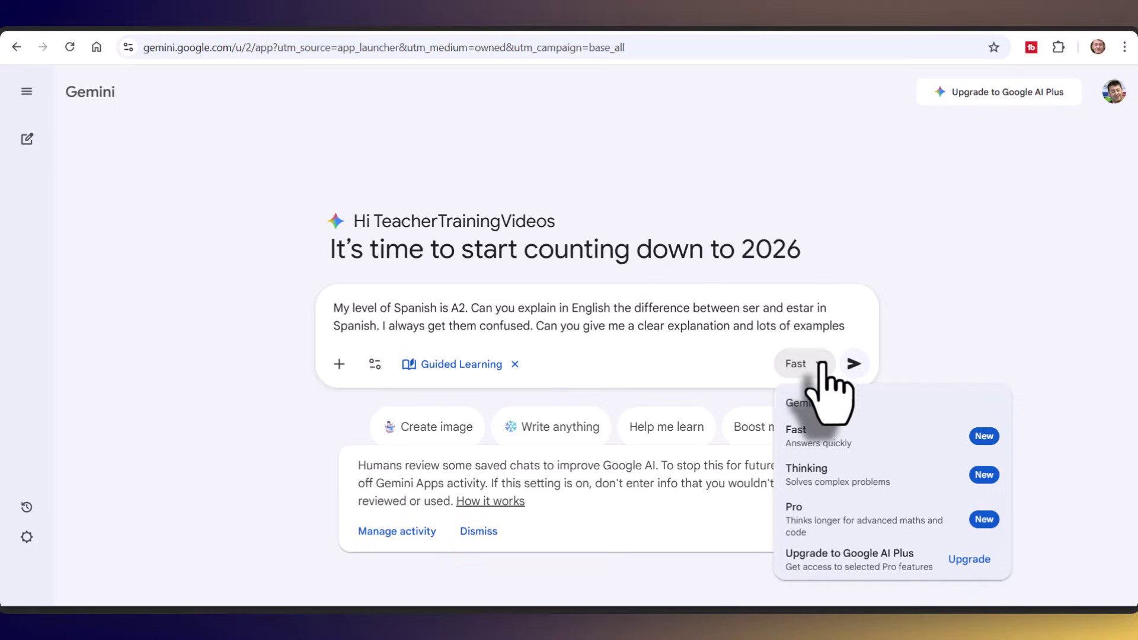
click(804, 428)
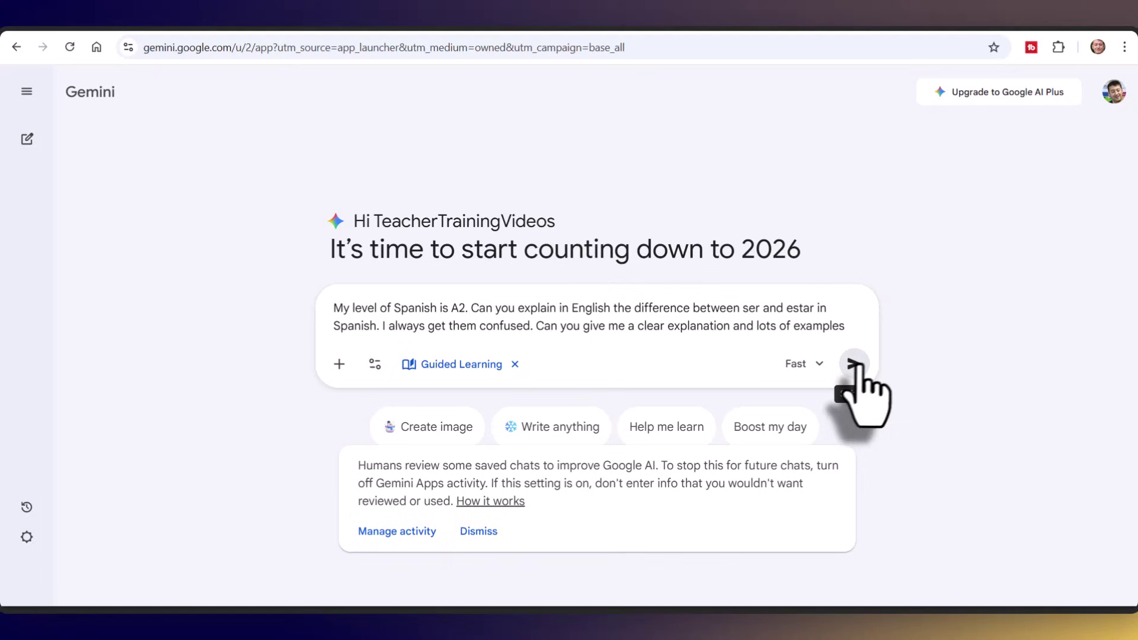
click(853, 365)
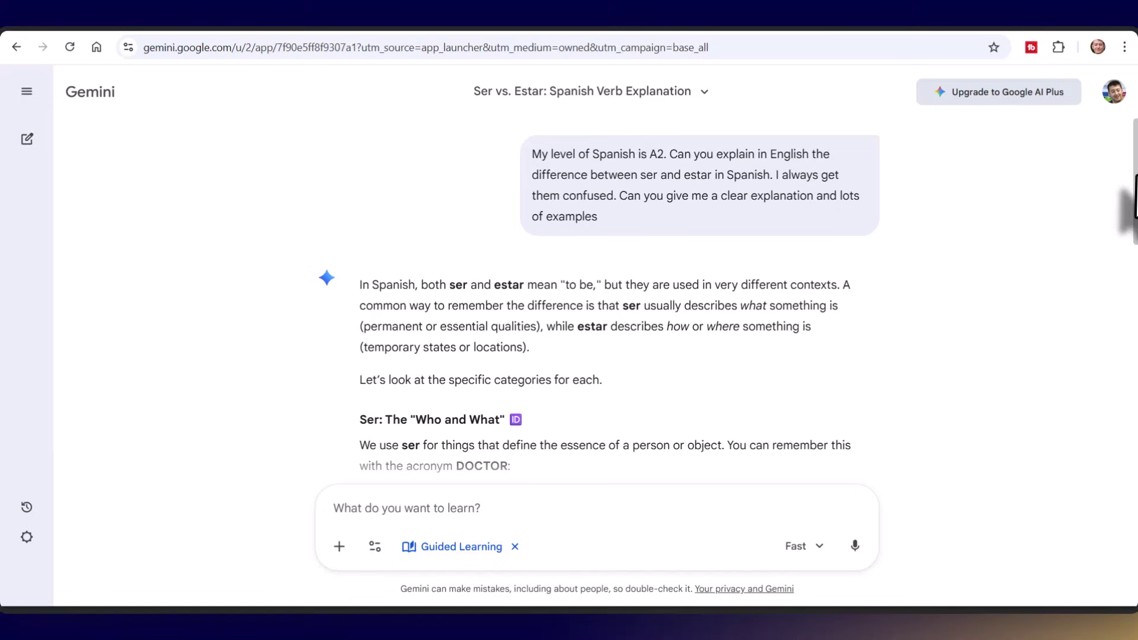
drag(1129, 210, 1129, 452)
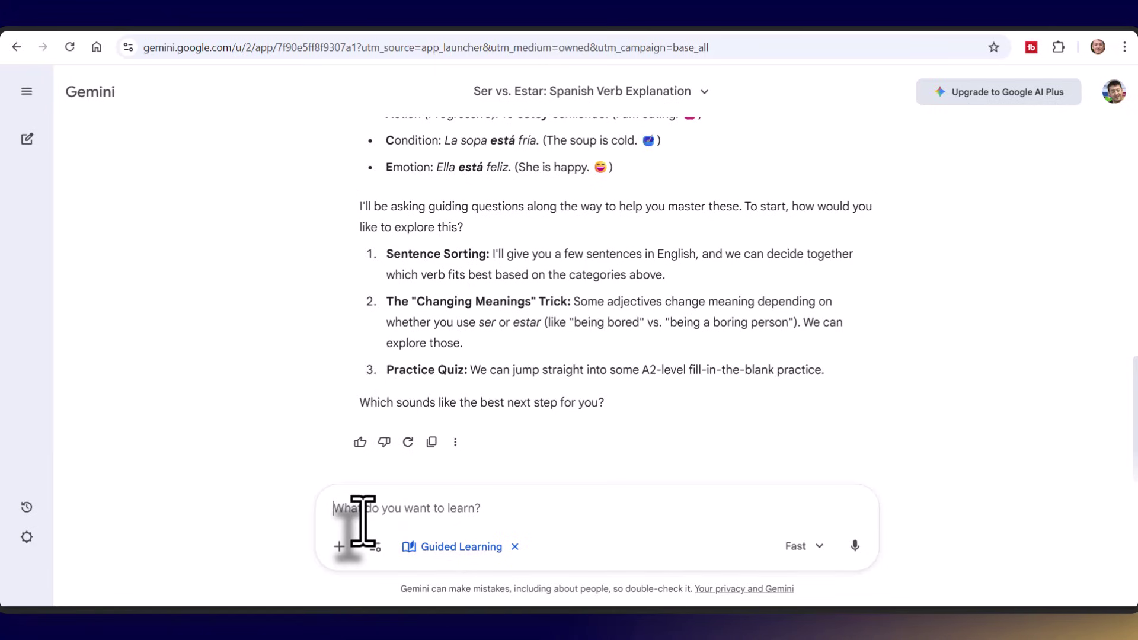
Paste and send the request for a 20-question A2 ser/estar quiz.
text(Can you generate an interactive quiz with 20 questions to check my understanding of ser and estar)
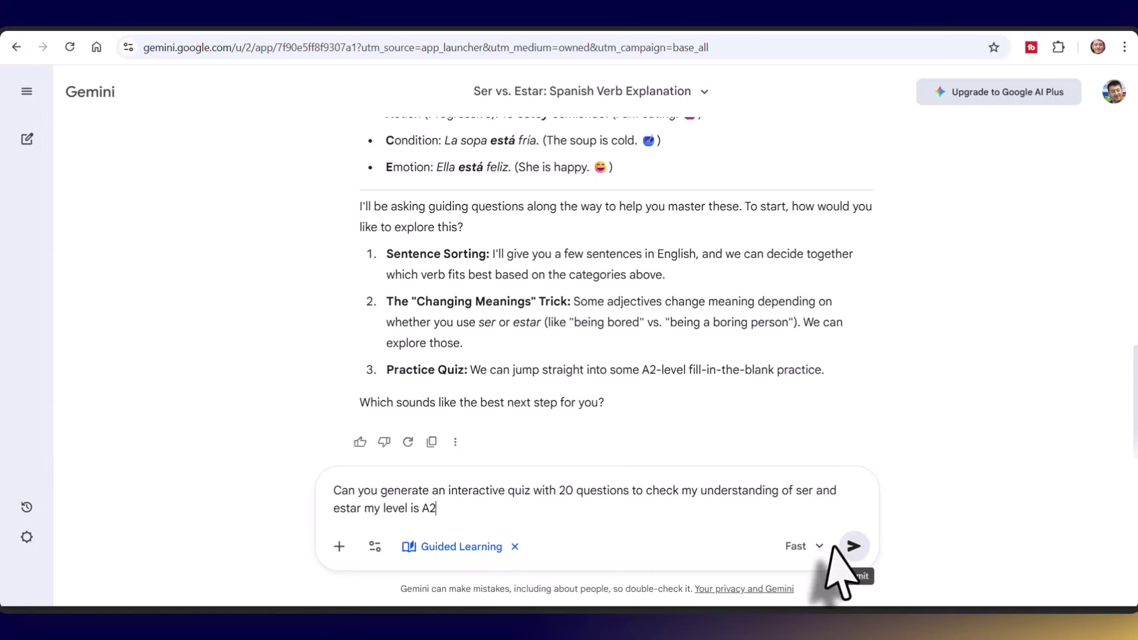
click(854, 546)
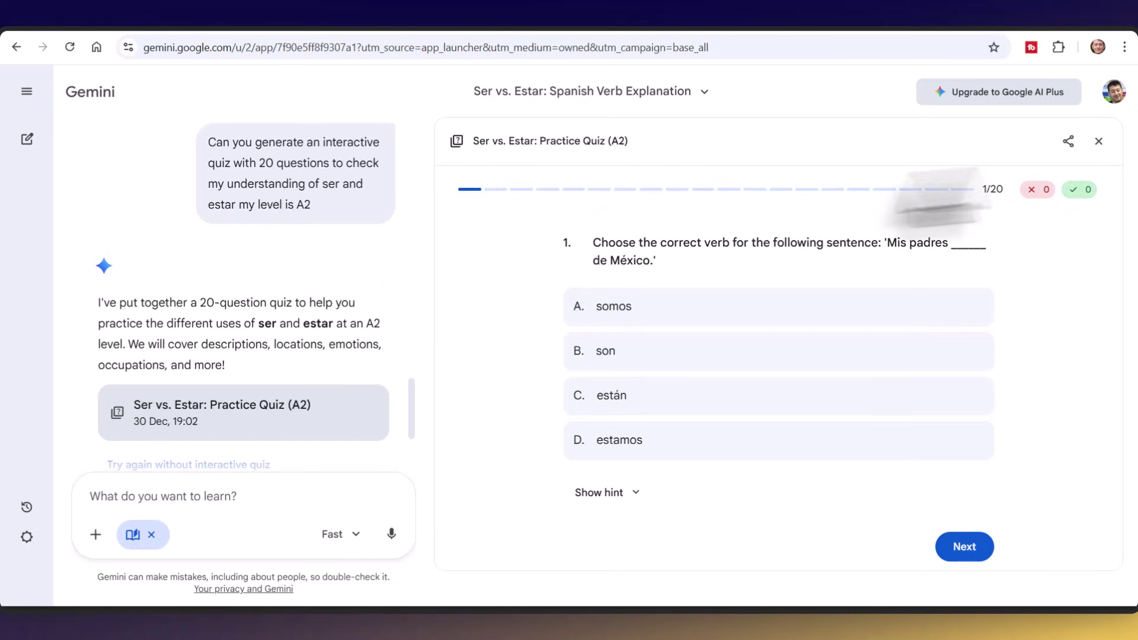
View the quiz's shareable public link, then close that dialog.
click(1068, 142)
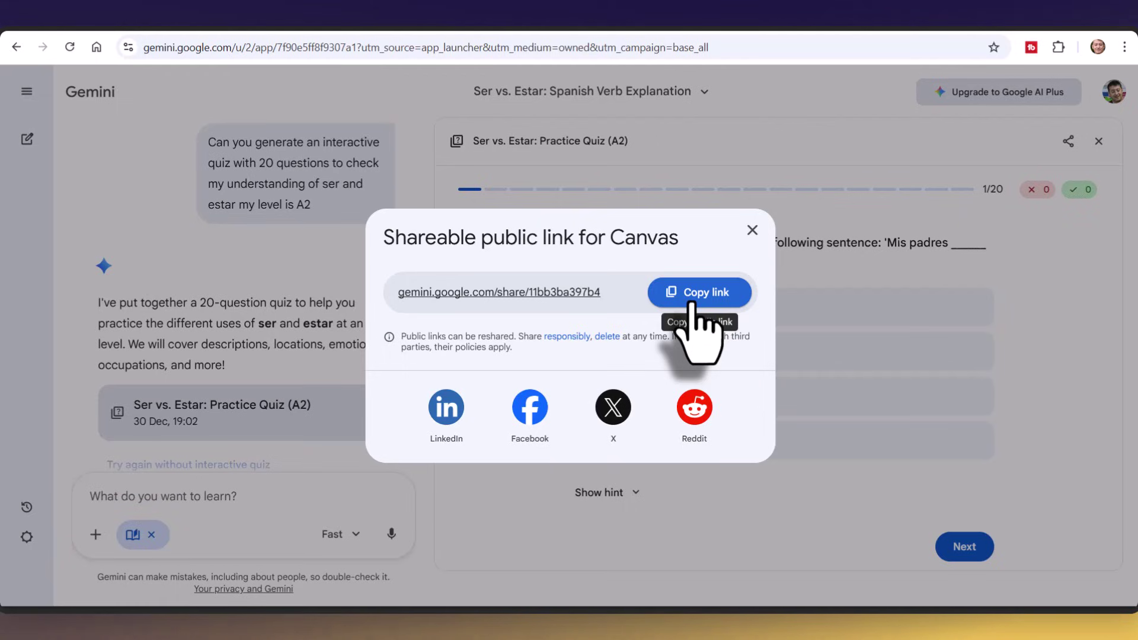
click(753, 231)
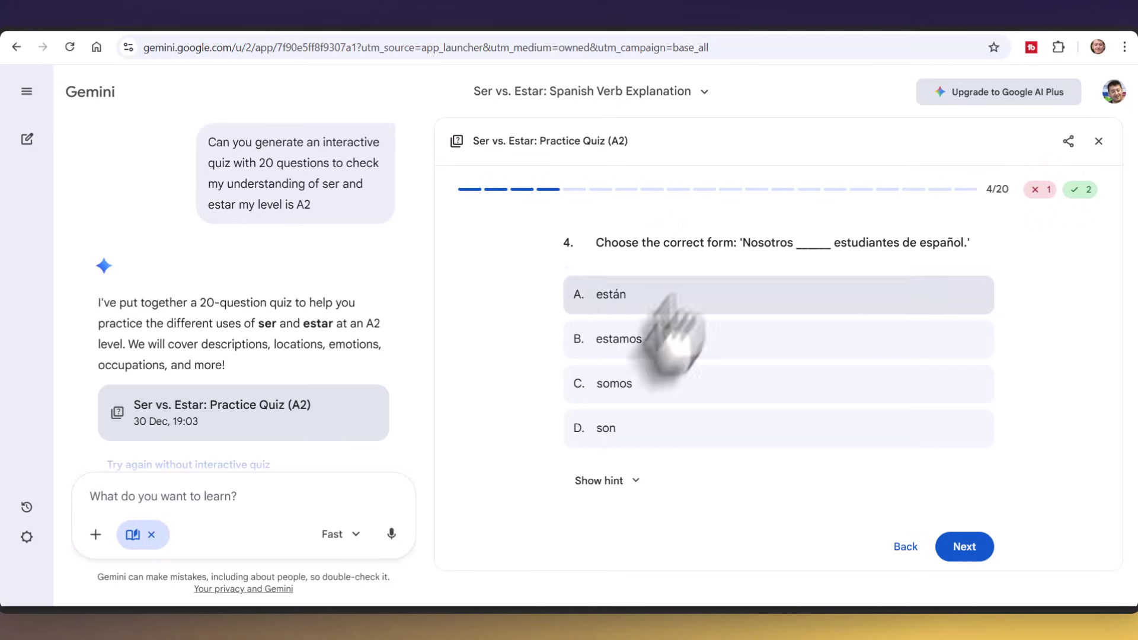
Answer questions 4–8 with somos, es, es, estás and es, advancing to question 9.
click(651, 388)
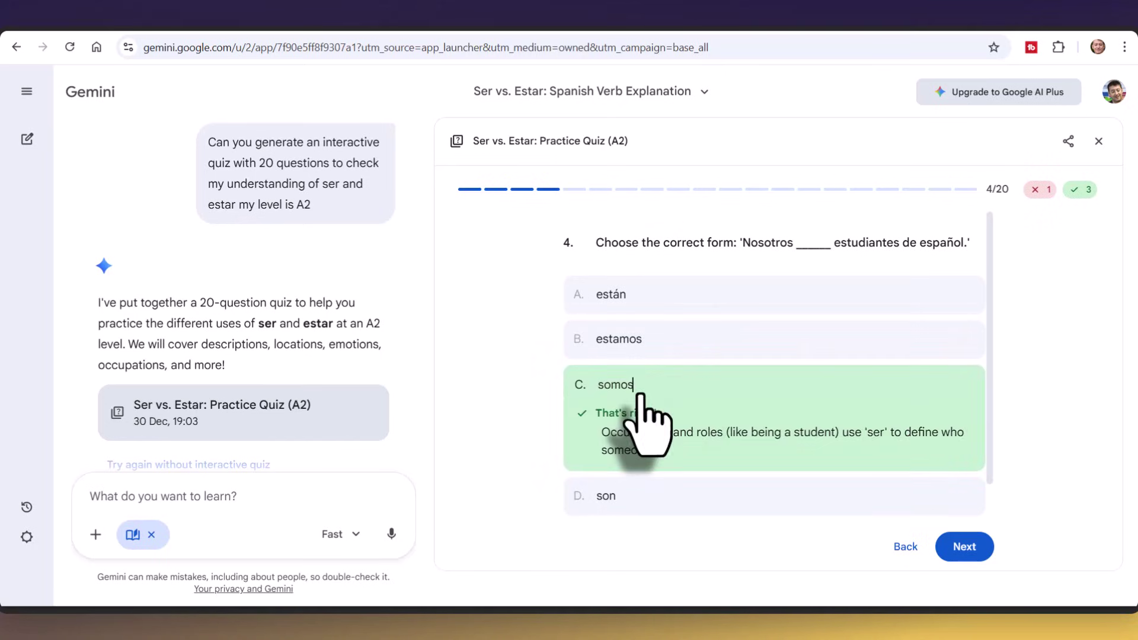
click(955, 547)
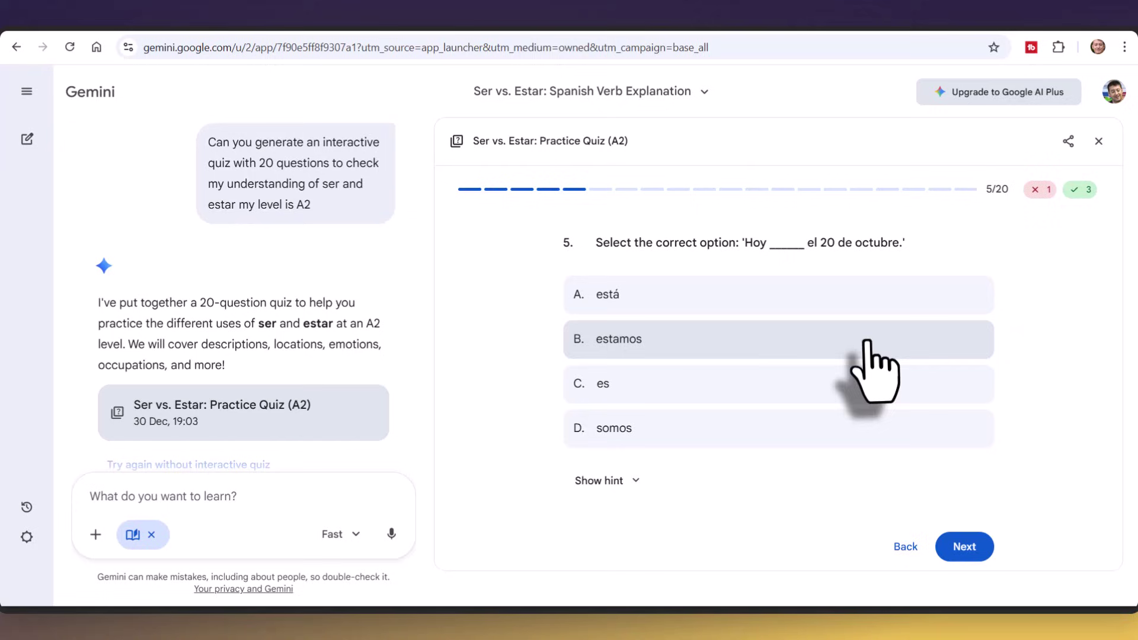
click(676, 388)
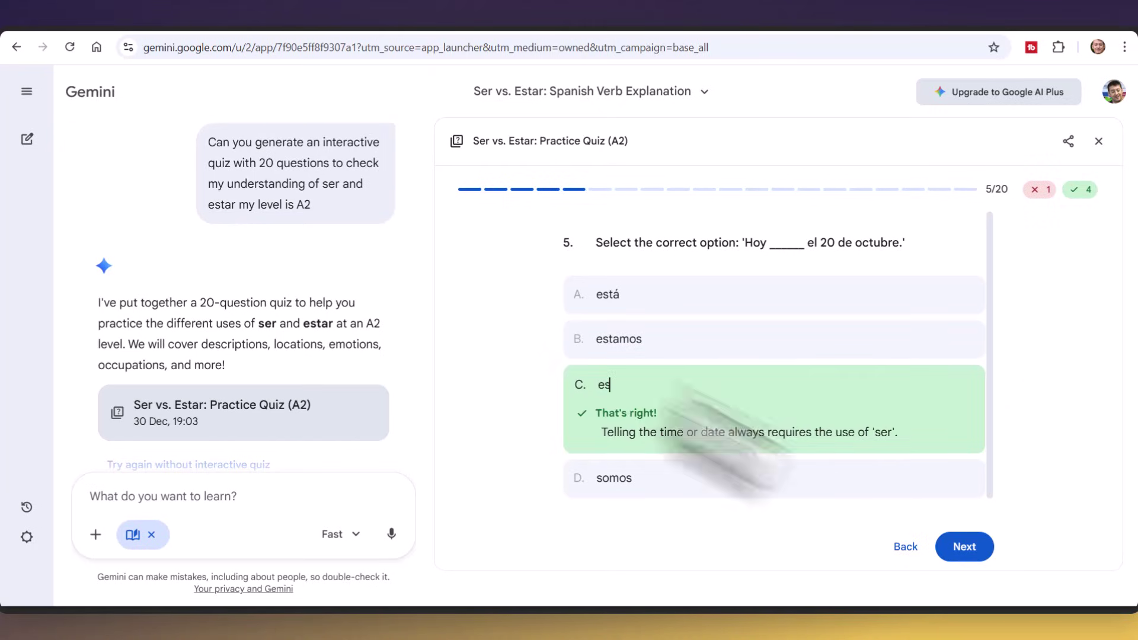
click(958, 551)
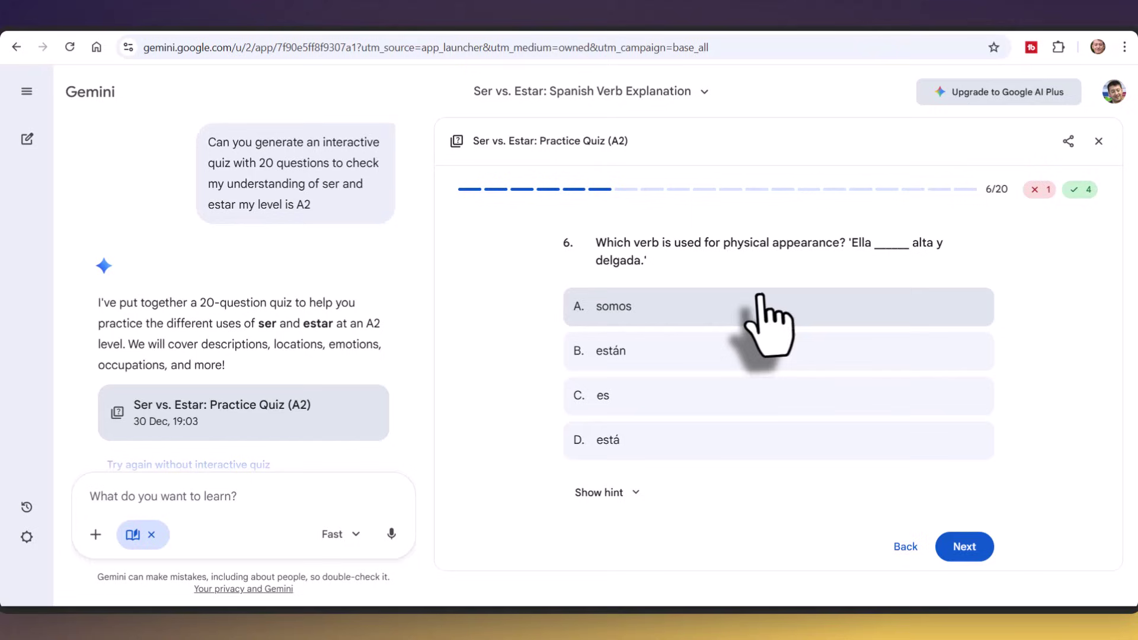
click(642, 394)
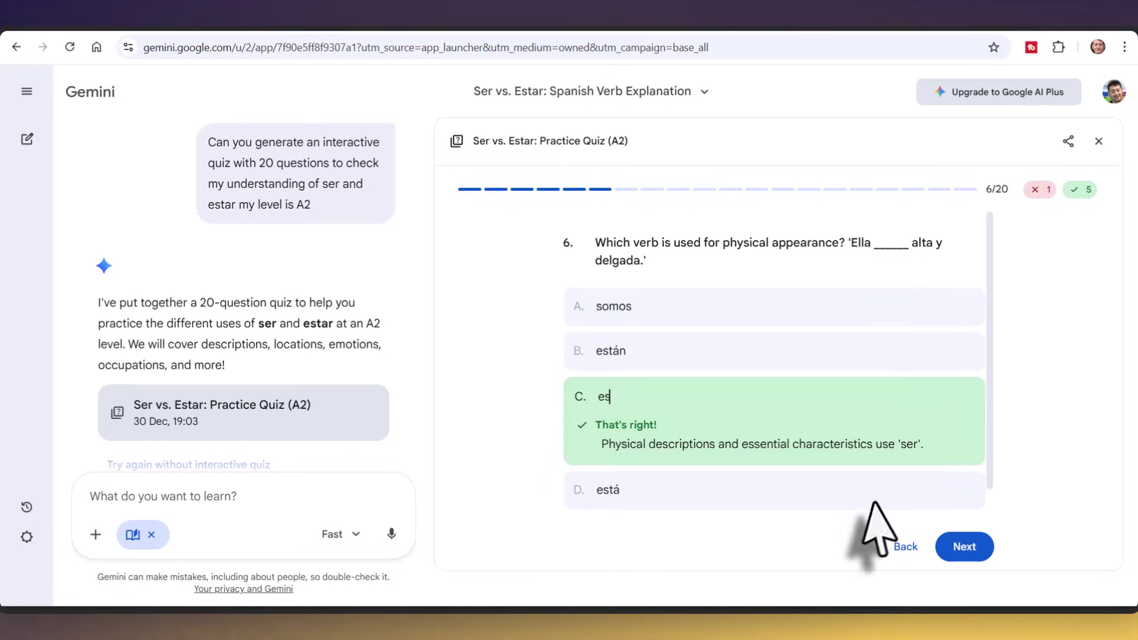
click(958, 545)
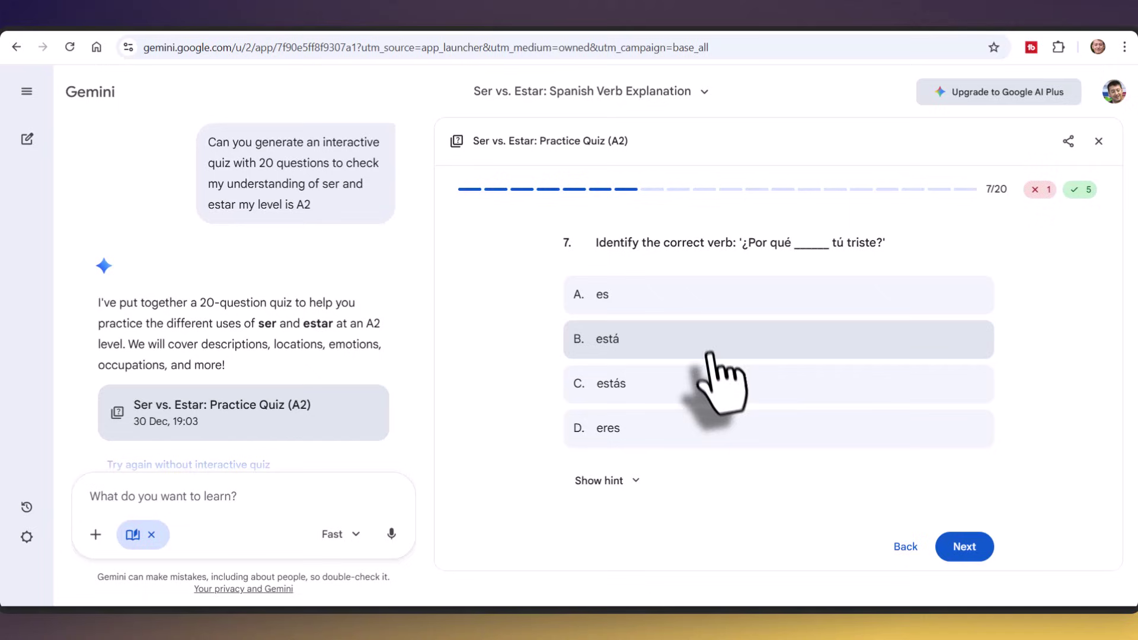
click(702, 384)
click(957, 545)
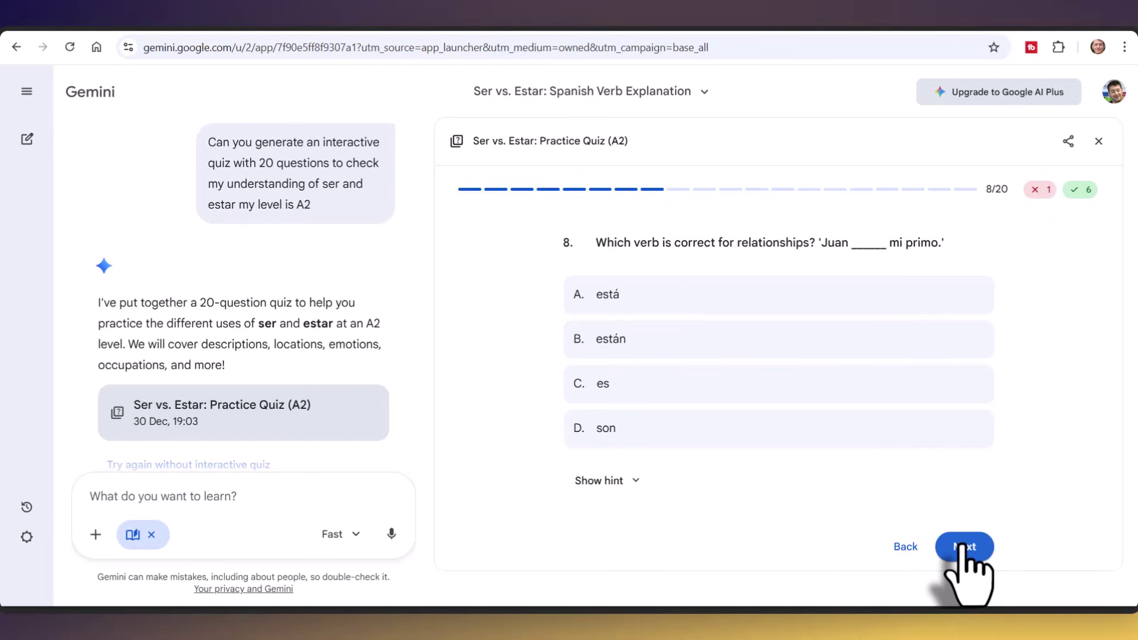
click(657, 390)
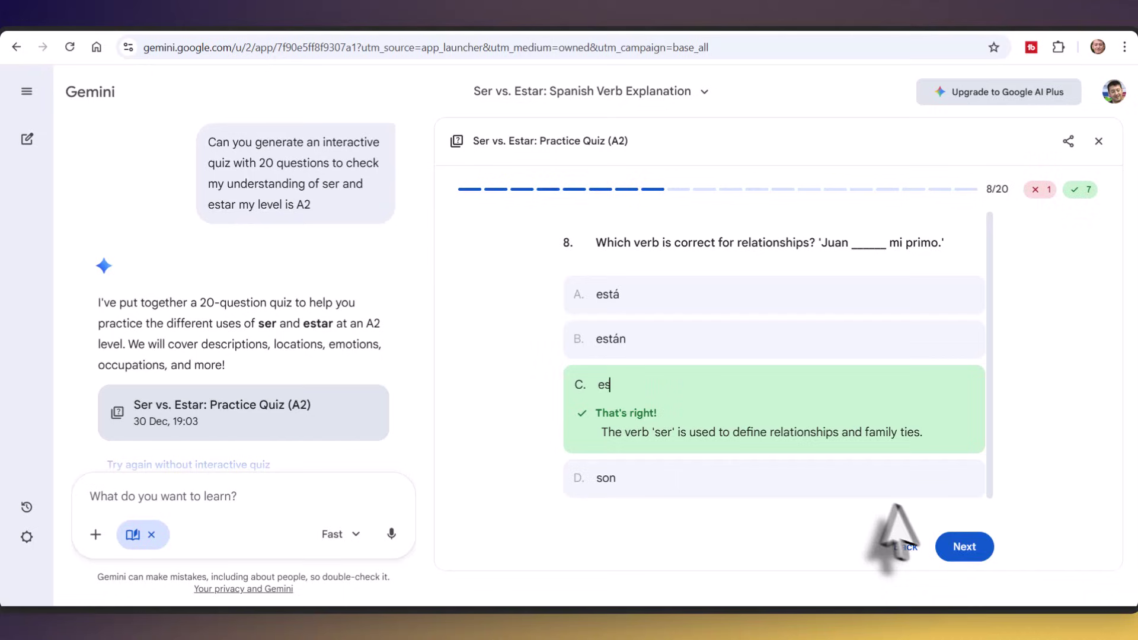
click(965, 545)
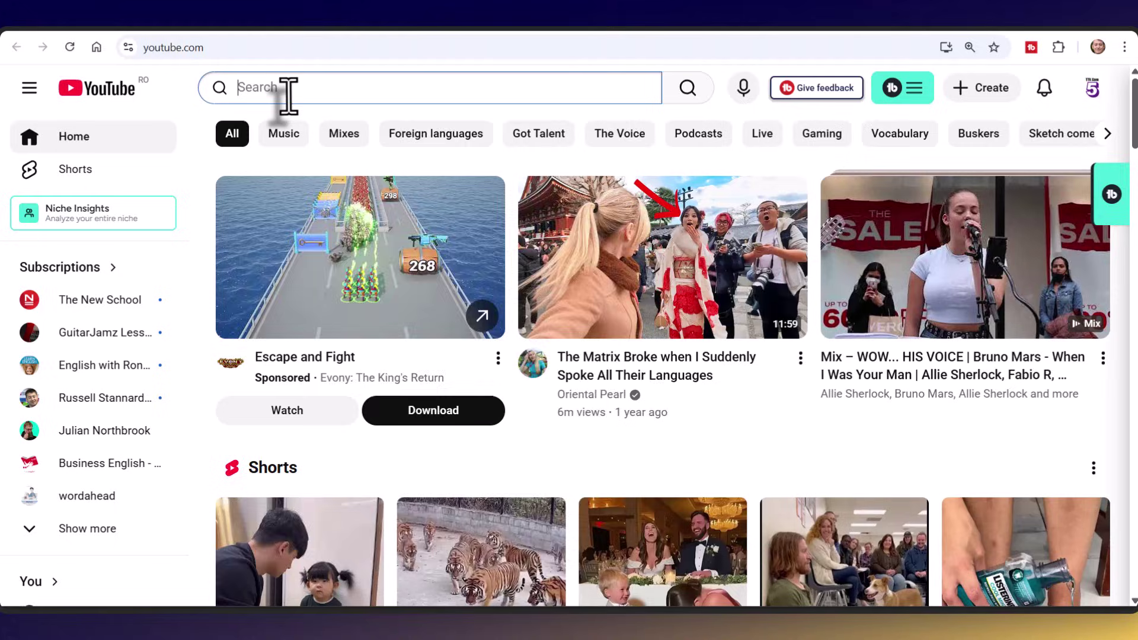
Search YouTube for 'simple spanish dialogue around shopping'.
click(288, 94)
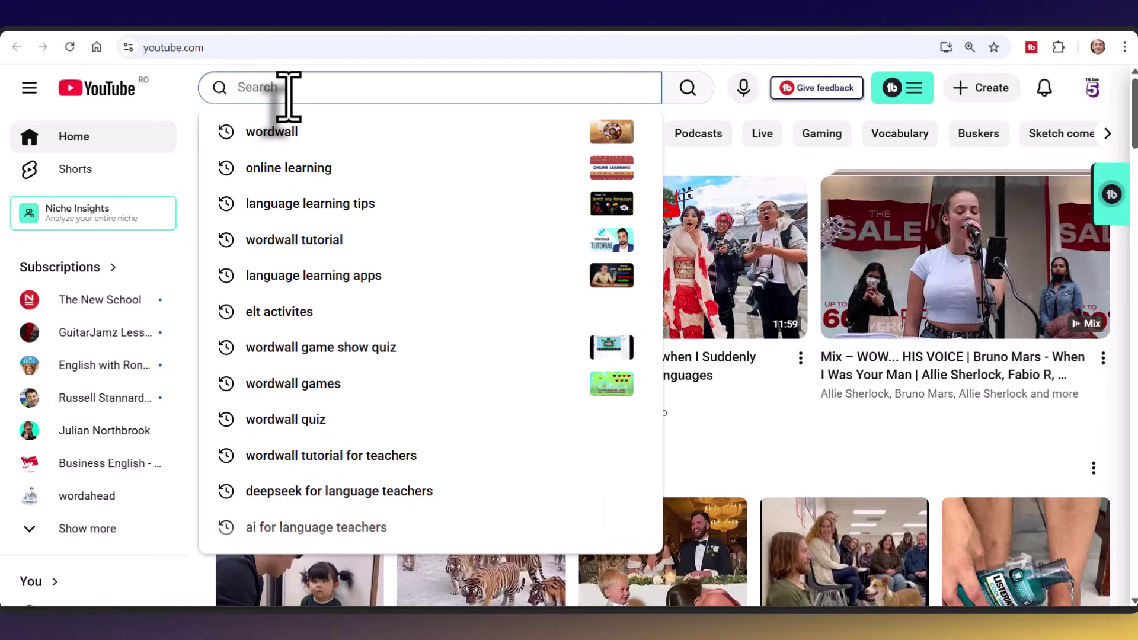
text(simple spani)
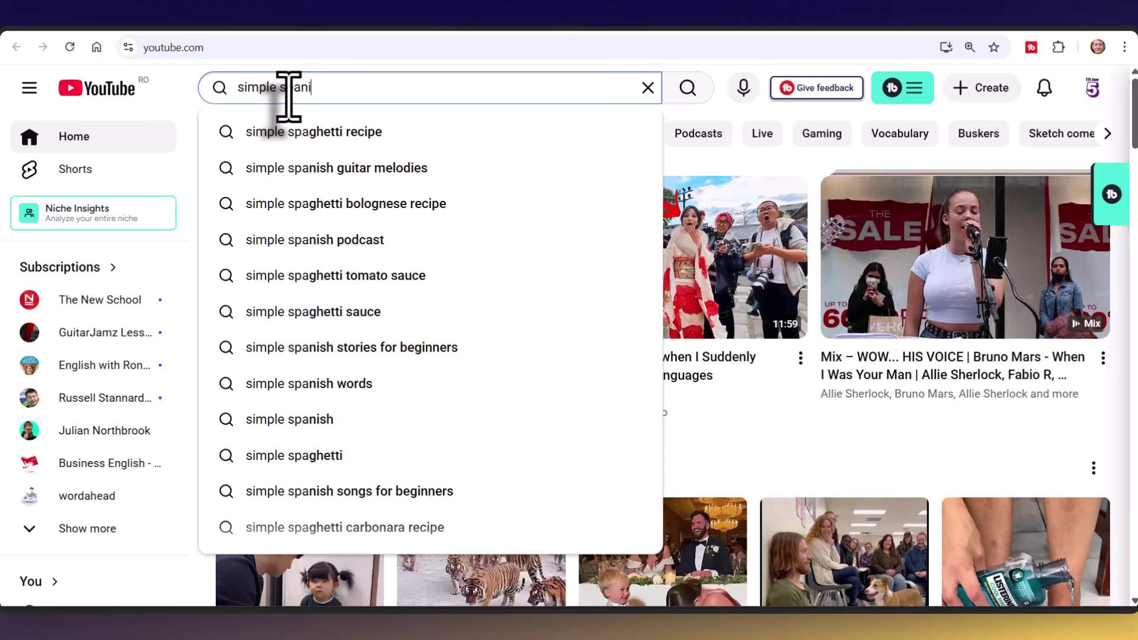
text(sh dialogu)
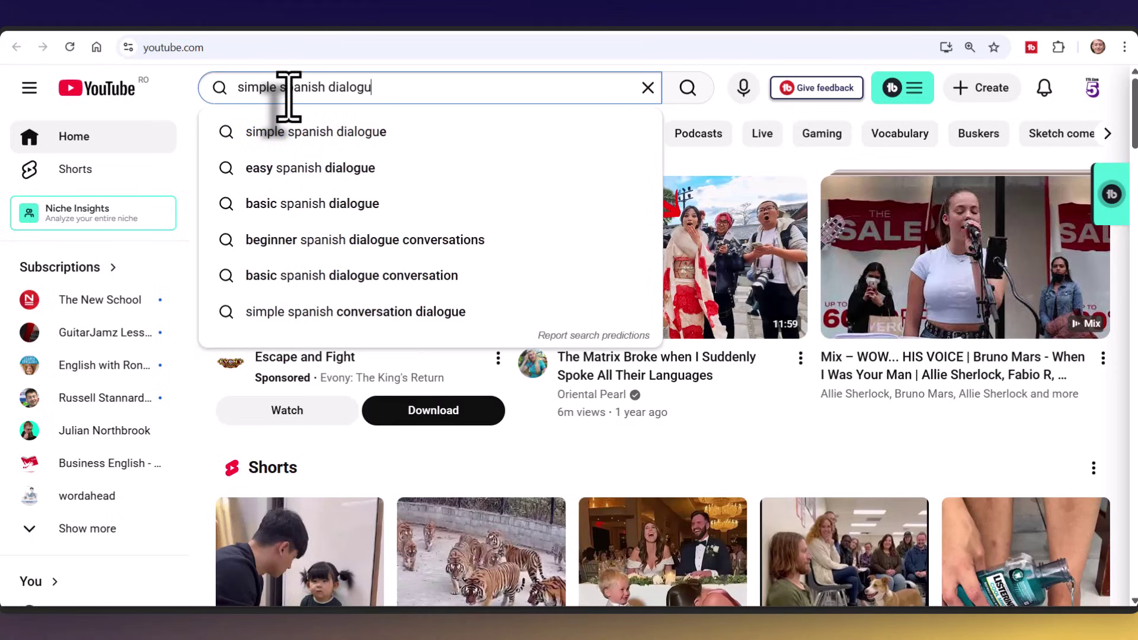
text(e around h)
key(BackSpace)
text(s)
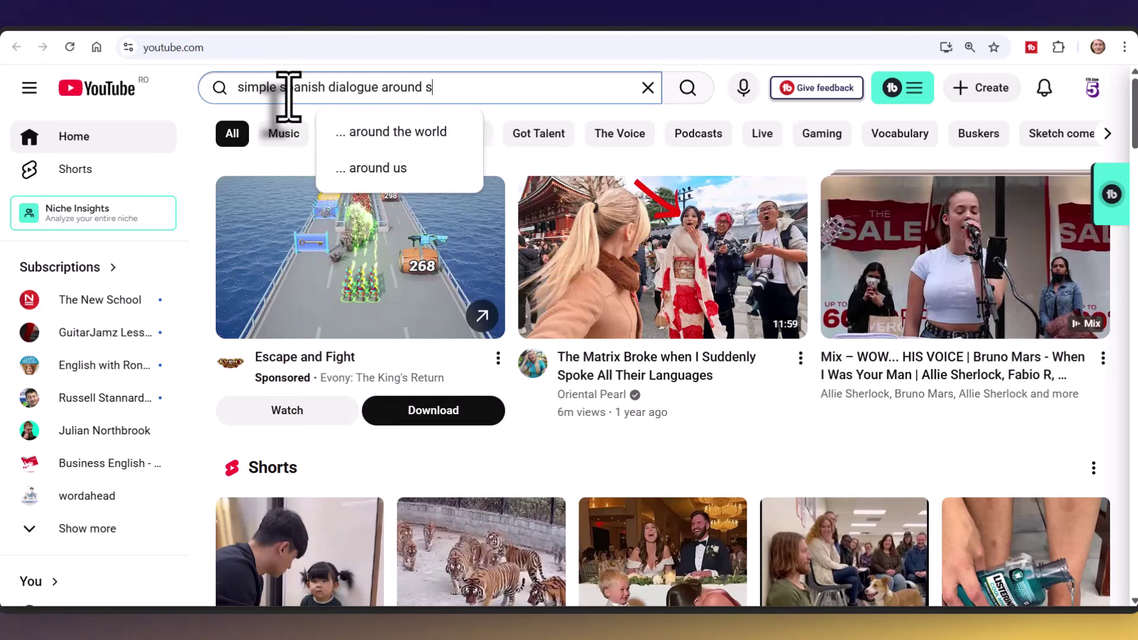
text(hopping)
key(Return)
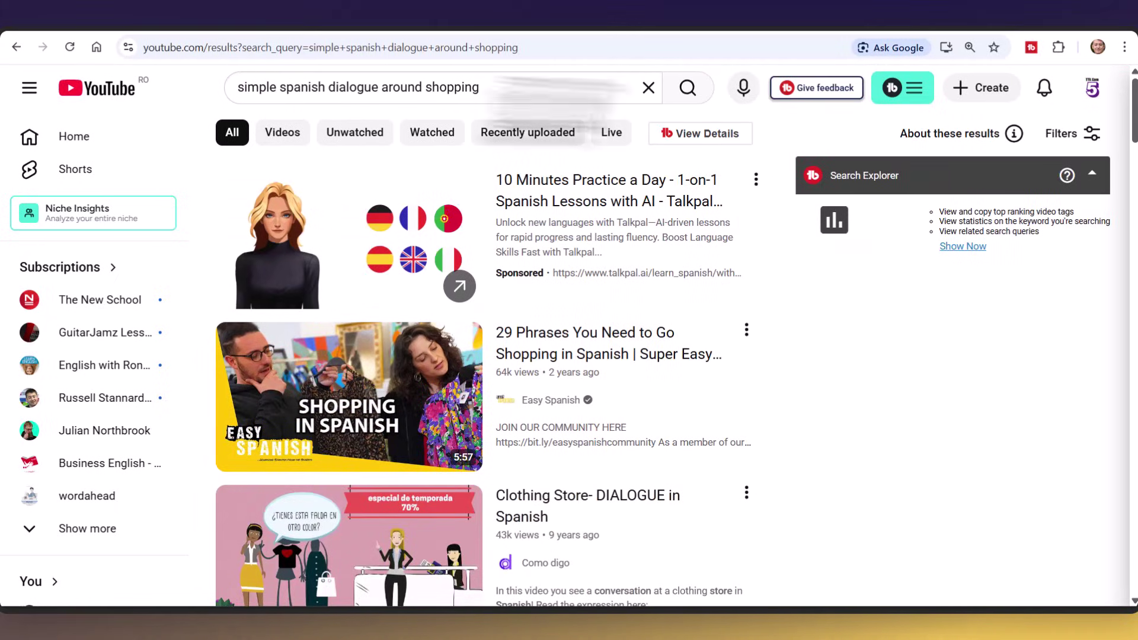
Filter the search results to Subtitles/CC videos lasting 4–20 minutes.
click(1056, 142)
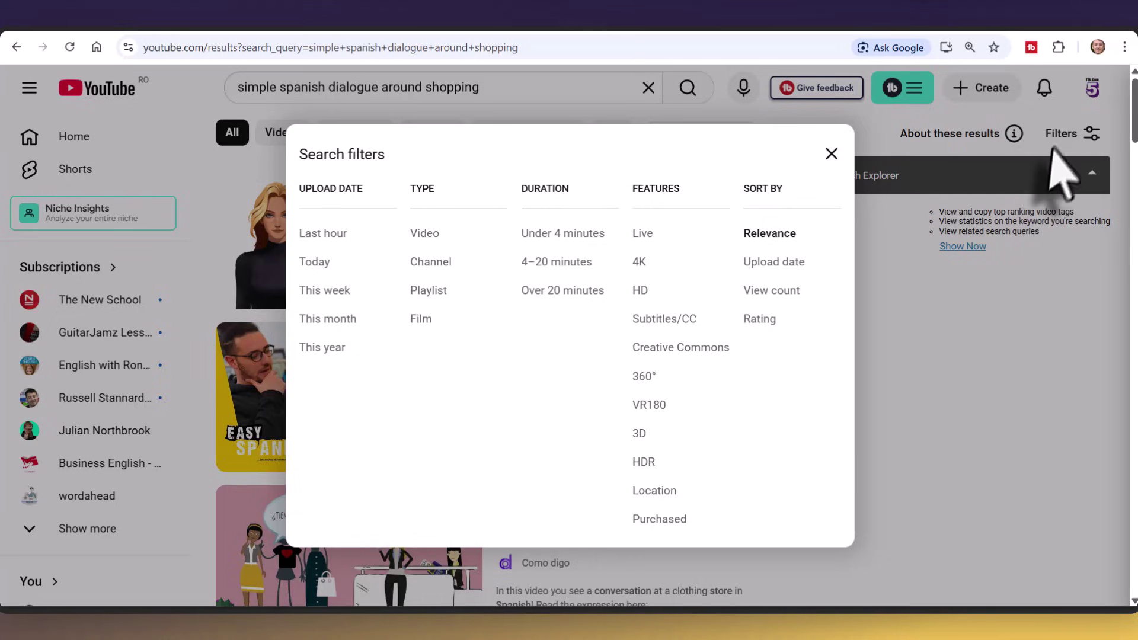
click(652, 321)
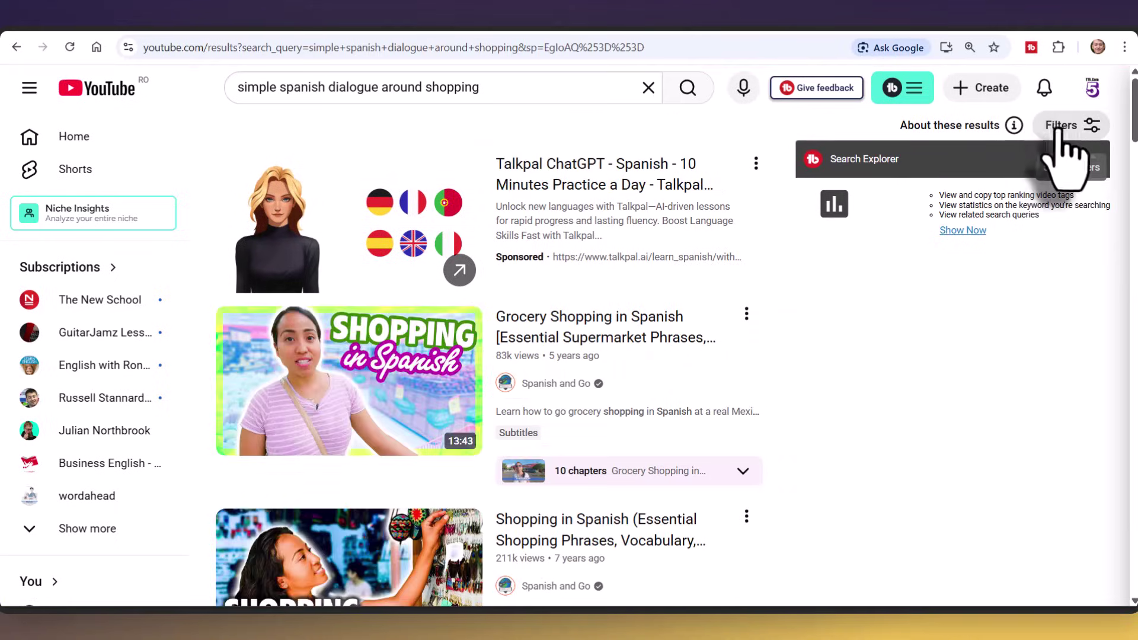
click(1064, 126)
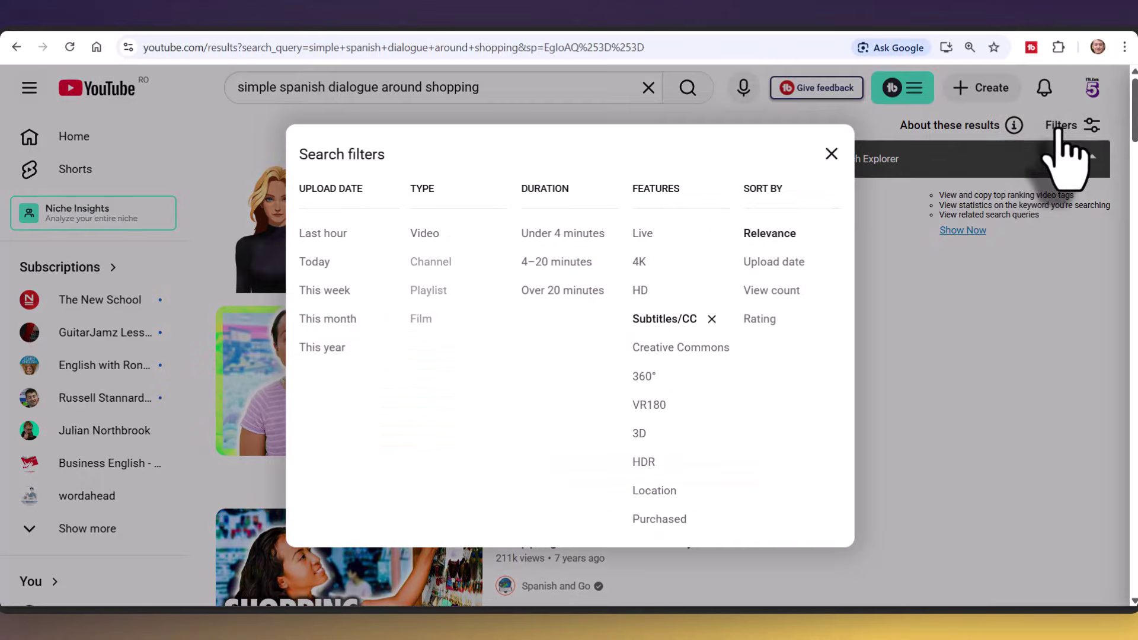
click(535, 265)
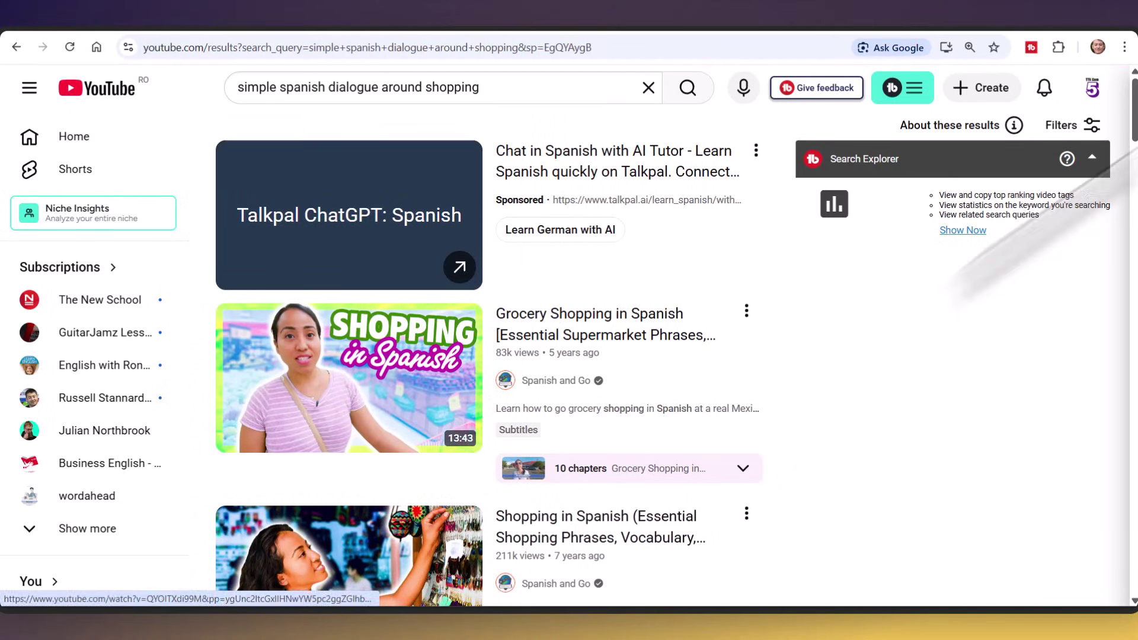
drag(1131, 122, 1131, 178)
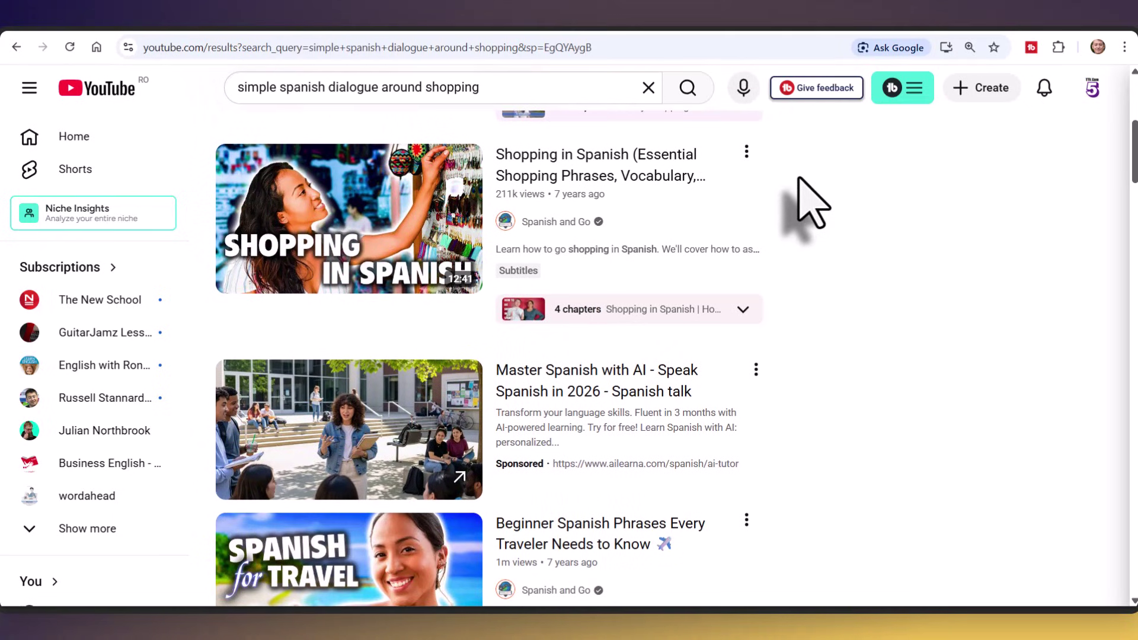
mouse_move(511, 272)
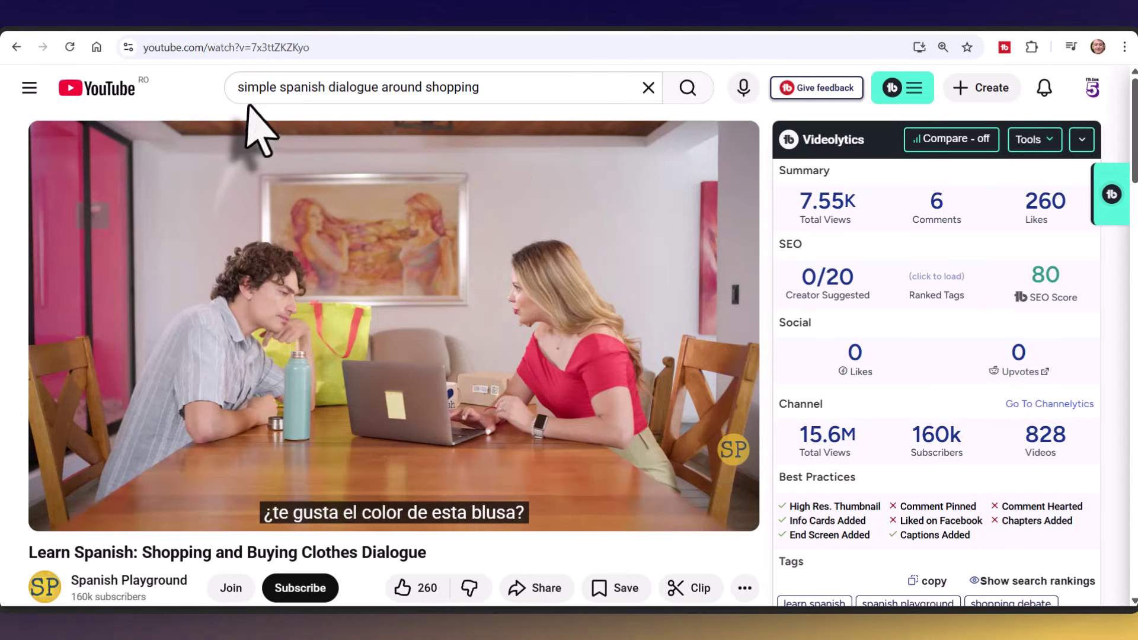
Copy the shopping dialogue video's URL and return to the Gemini tab.
click(254, 48)
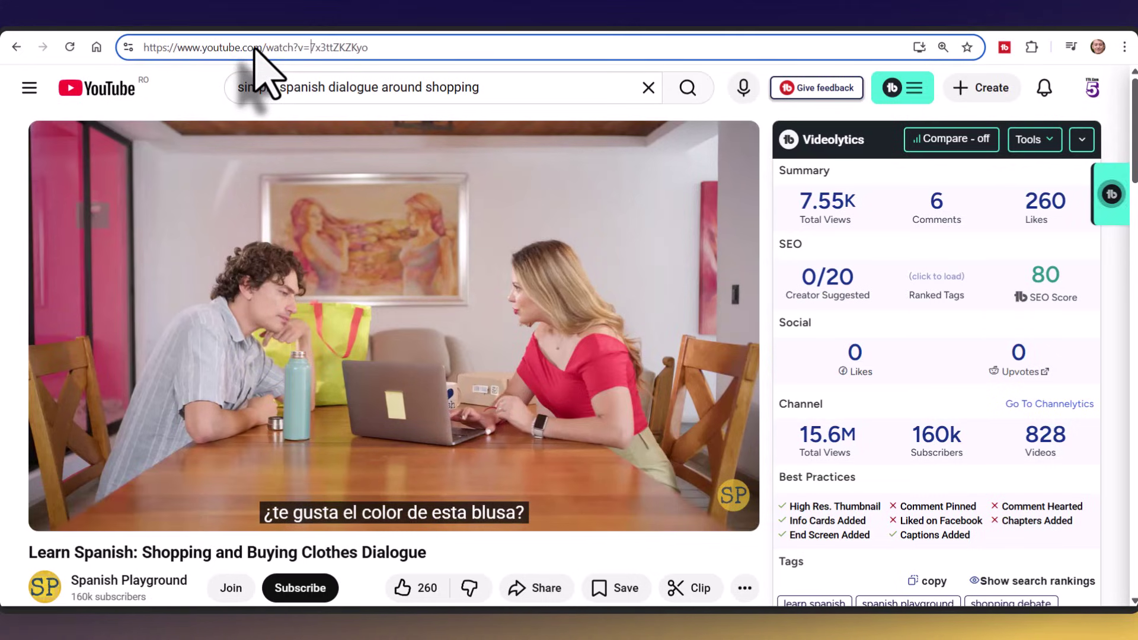
drag(407, 46, 138, 51)
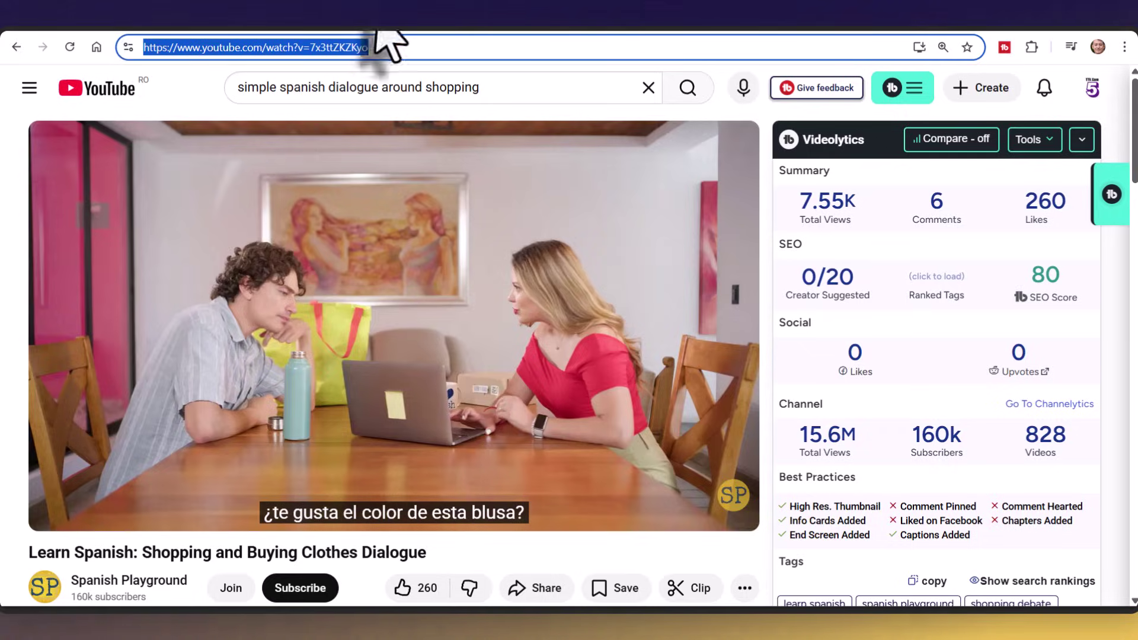
key(ctrl+Tab)
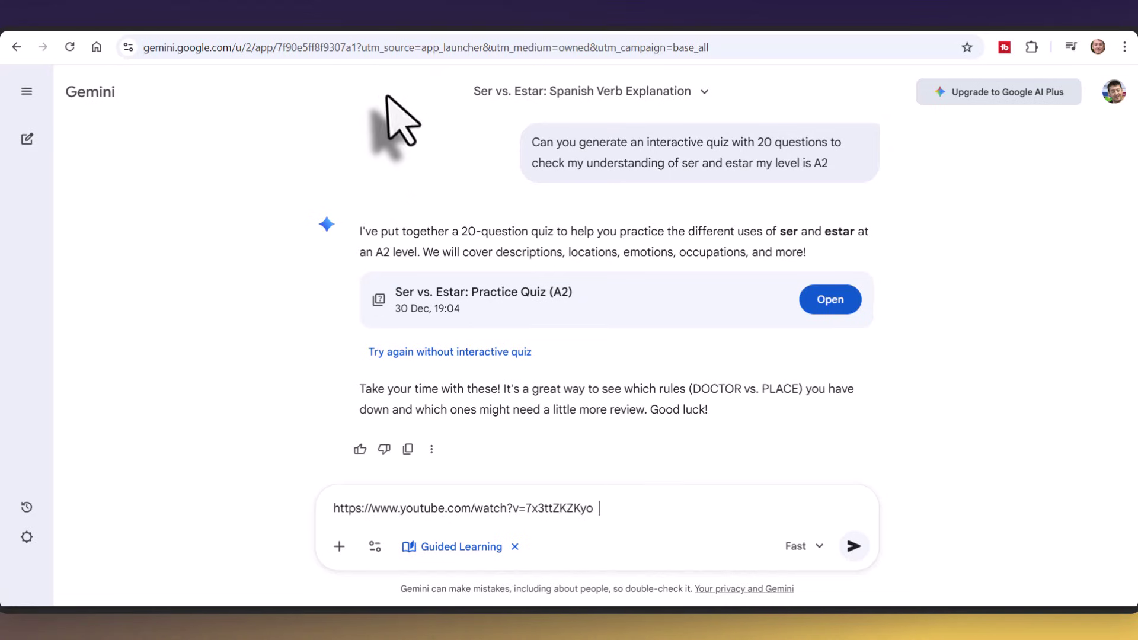
Ask Gemini to list and translate into English 8 difficult words or expressions from the linked YouTube video.
text(Can you analyse this video and identify 8 difficult words or expressions that I might need to learn to understand the video. Can you translate the words and expressions into English)
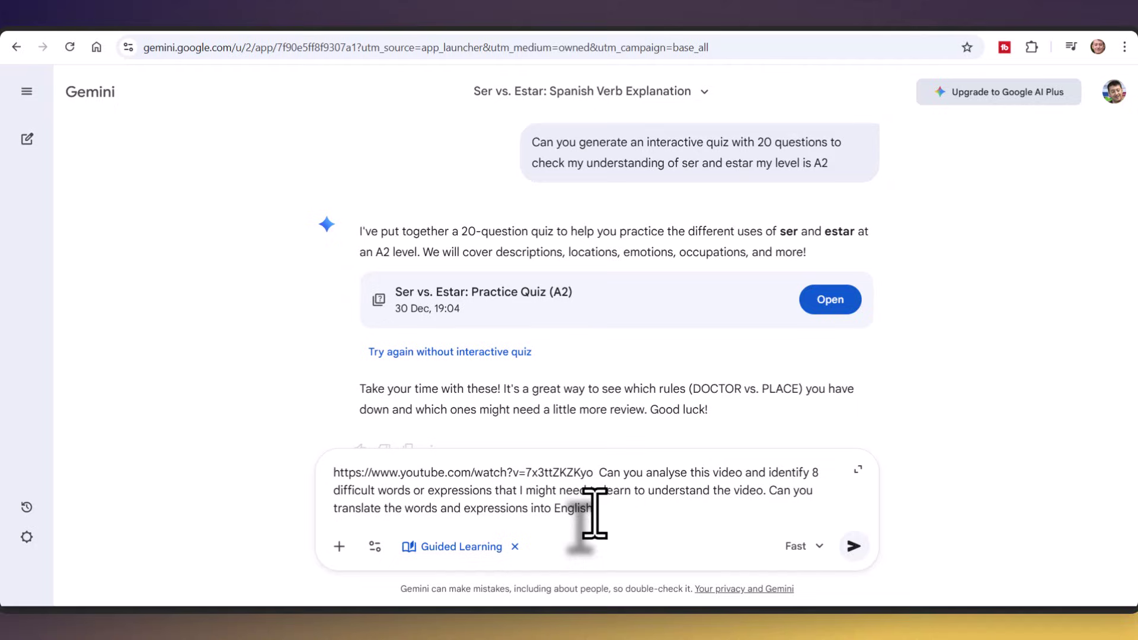
click(854, 546)
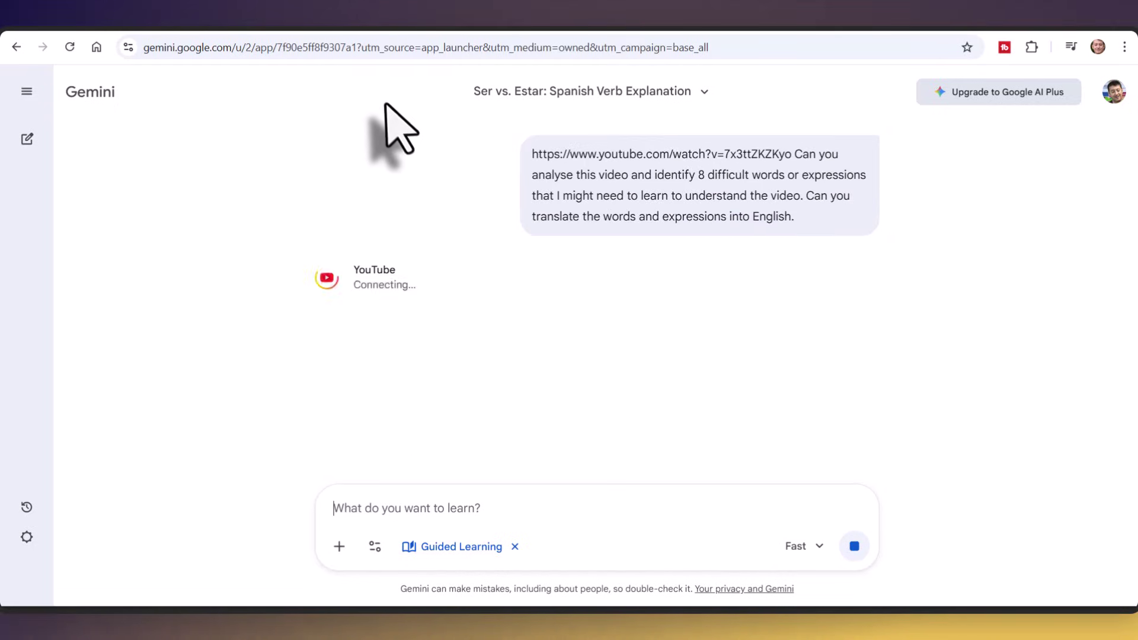
Scroll through the vocabulary table, including 'Ahorrar un montón', down to the ser/estar practice question.
scroll(382, 124, down, 6)
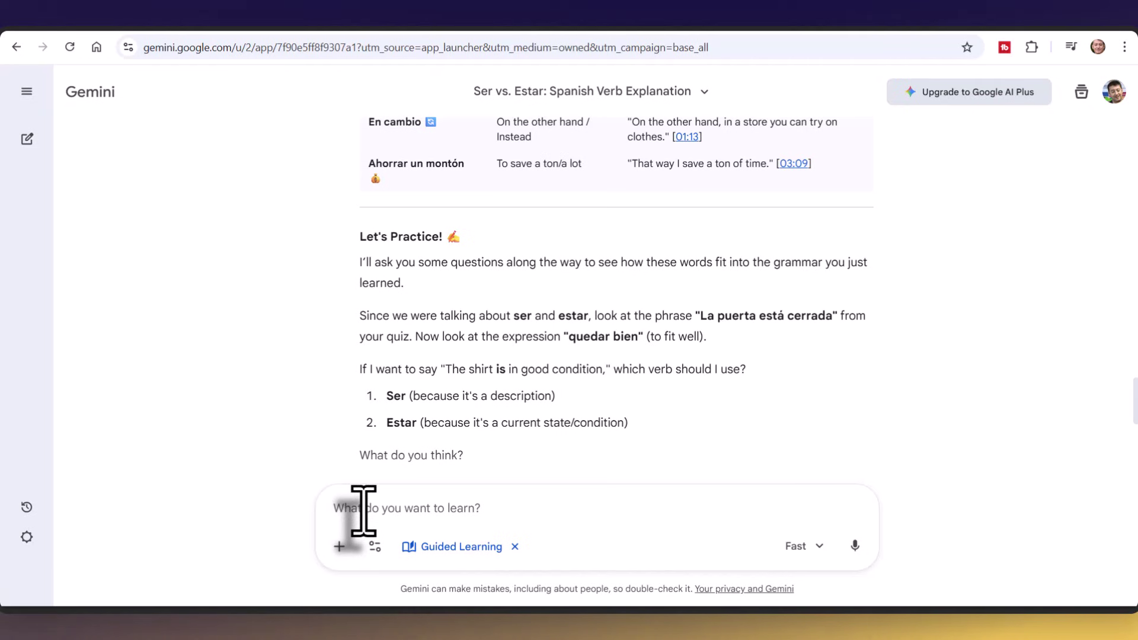
scroll(407, 141, down, 1)
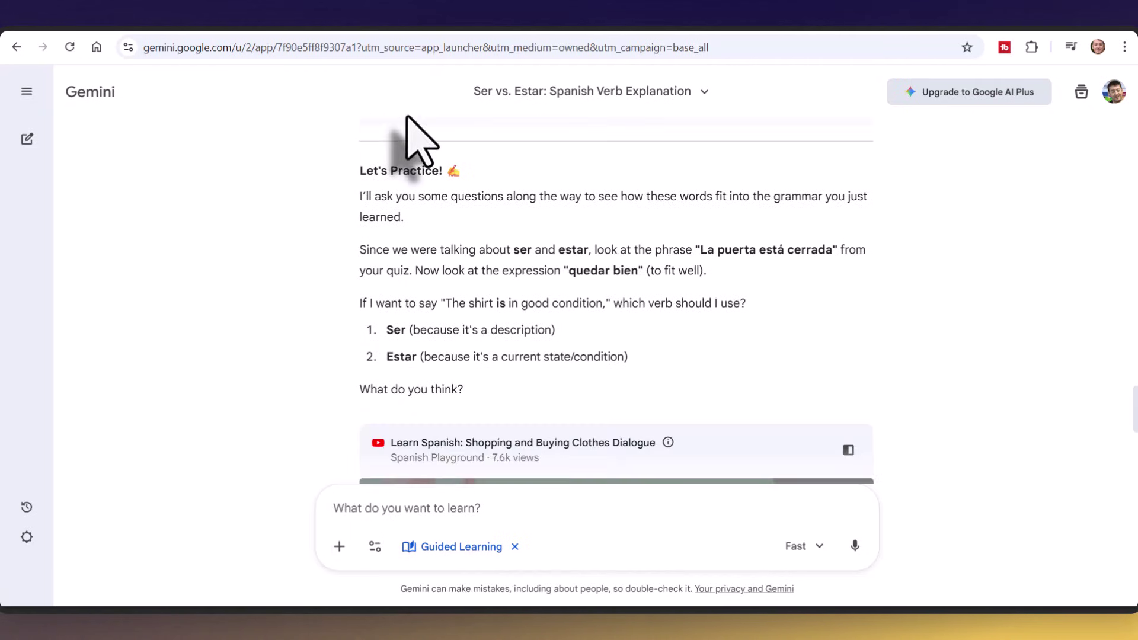
Answer the shirt-condition practice question with 'estar'.
click(436, 508)
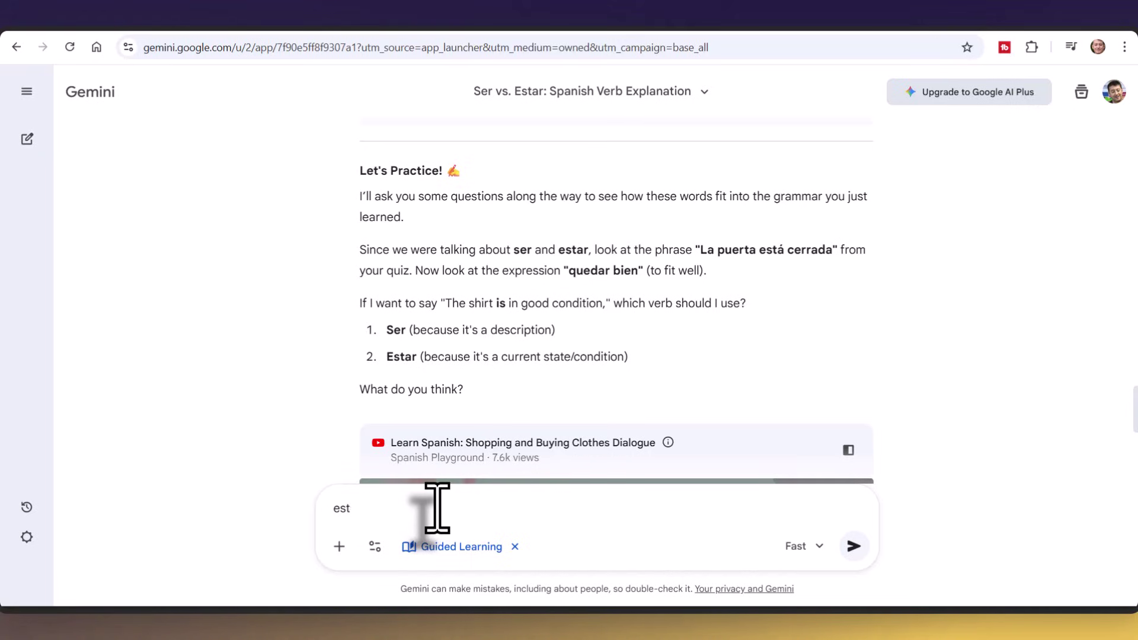
text(estar)
key(Return)
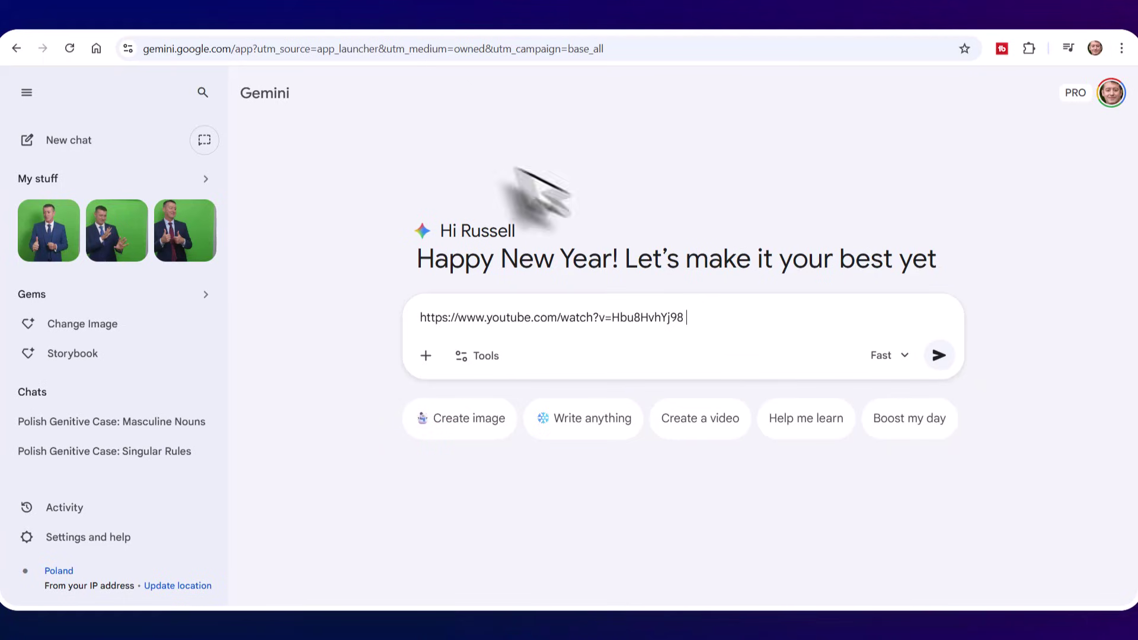
Request a 10-question interactive quiz on the video dialogue, adding 'I am A2 level in Spanish'.
text(Can you generate an interactive quiz to check my understanding of this dialogue. Can you make 10 questions)
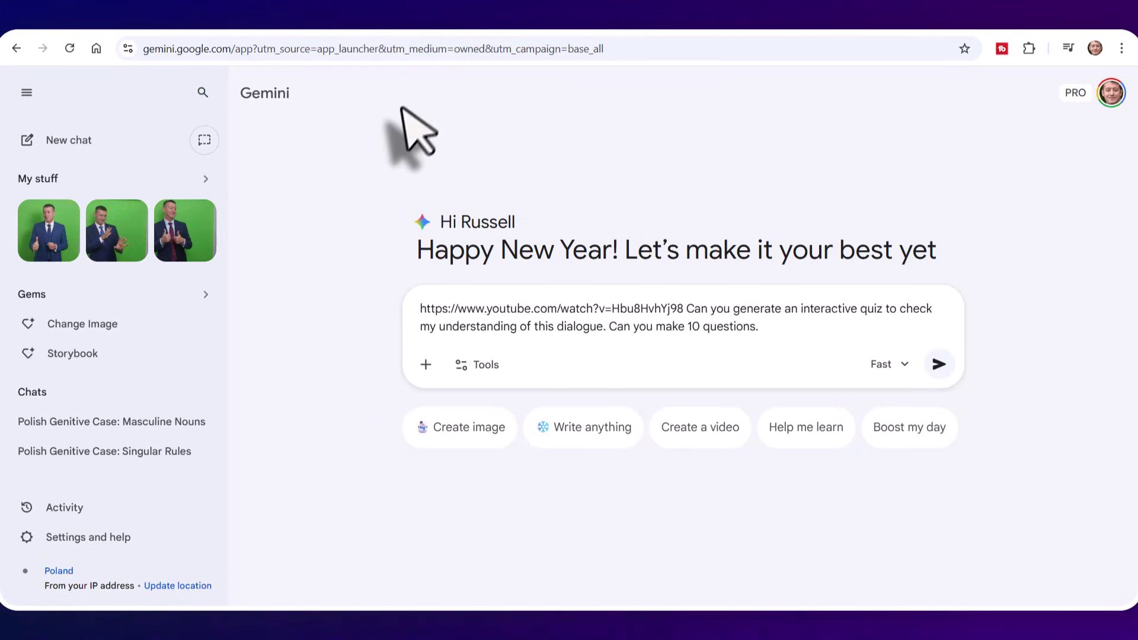
text(I am A2 level in Spanish)
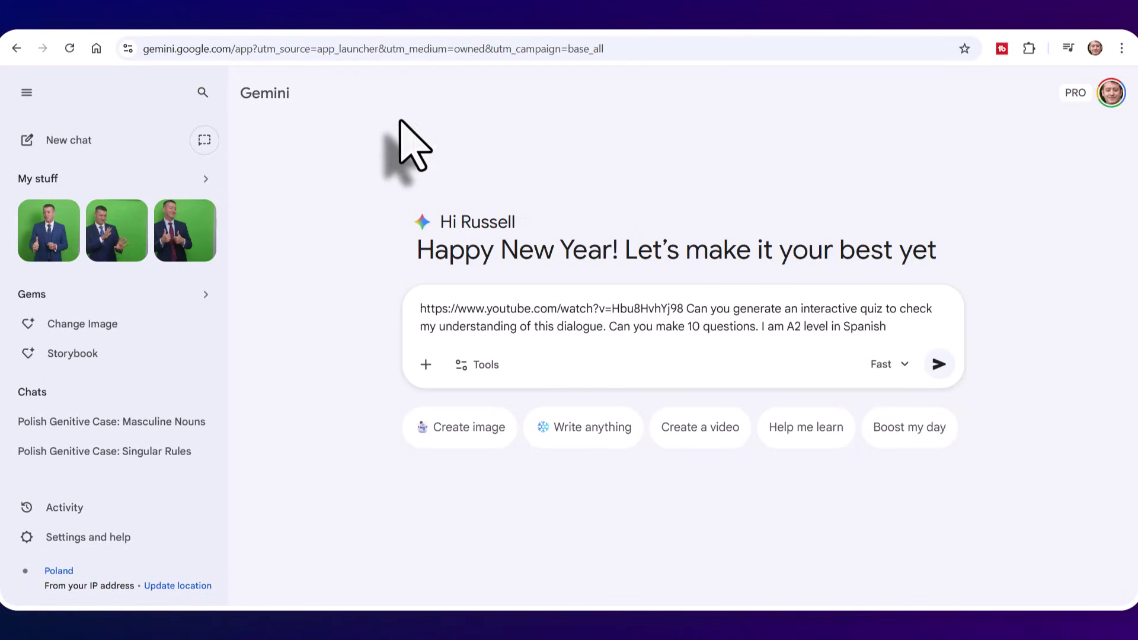
click(939, 365)
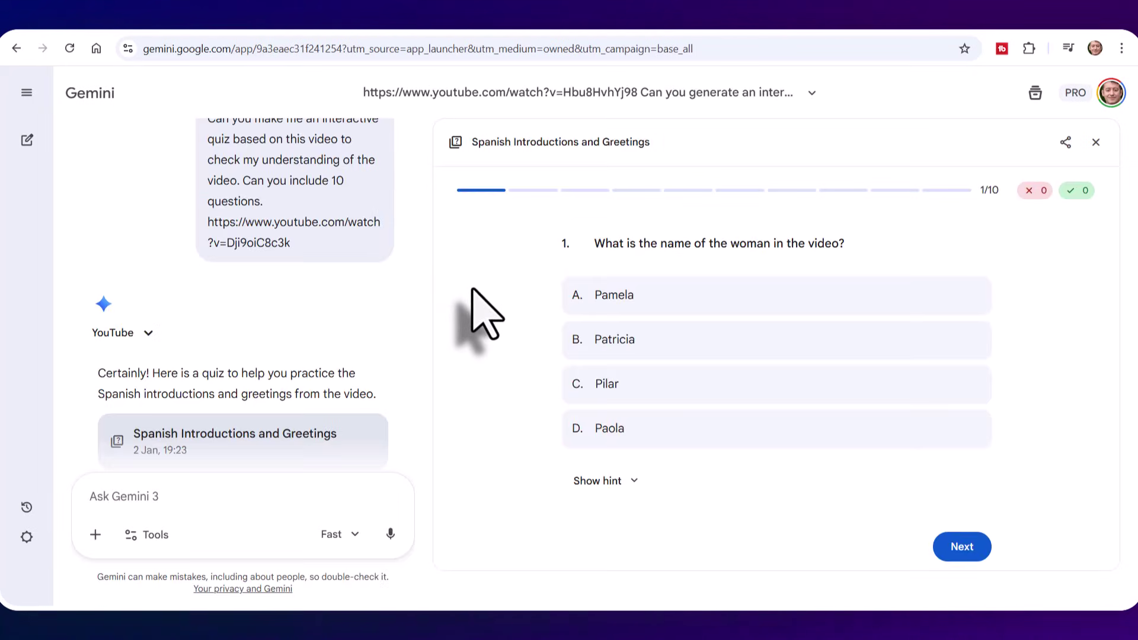
Answer quiz question 1 with option B 'Patricia' and advance to question 2.
click(659, 339)
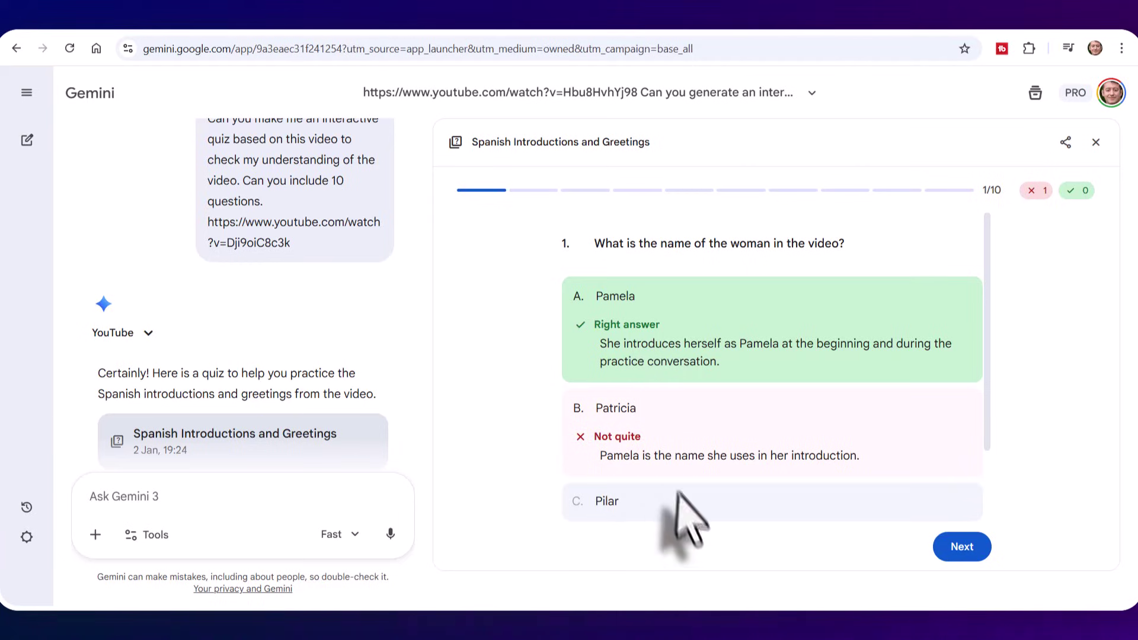
click(958, 554)
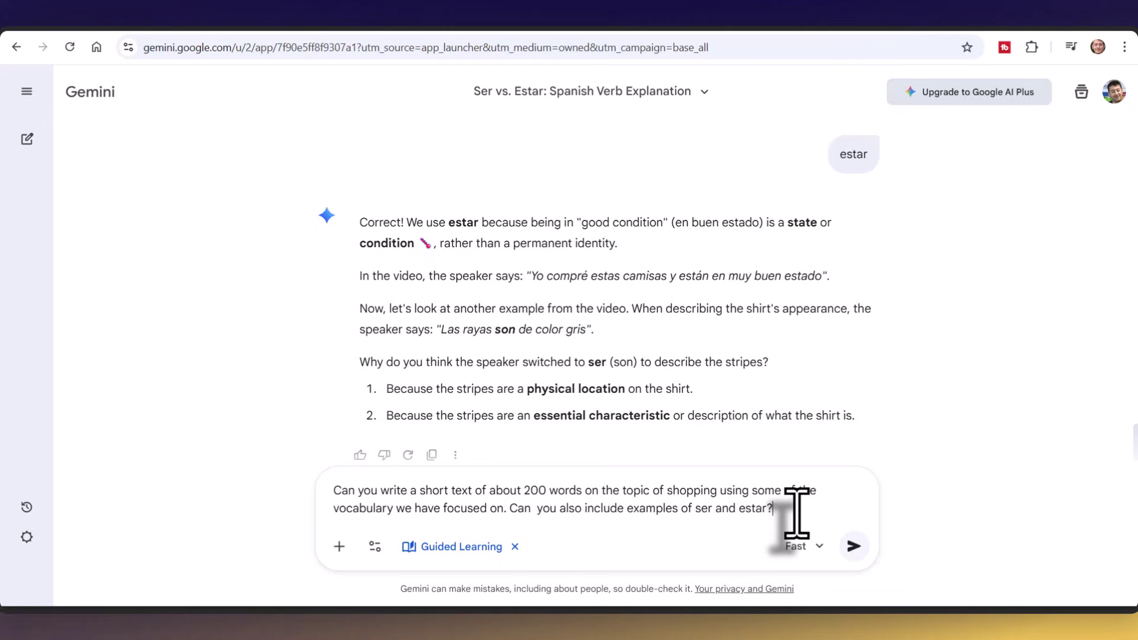
Replace the full stop after 'focused on' with a question mark and send the shopping-text request.
click(508, 509)
key(BackSpace)
key(BackSpace)
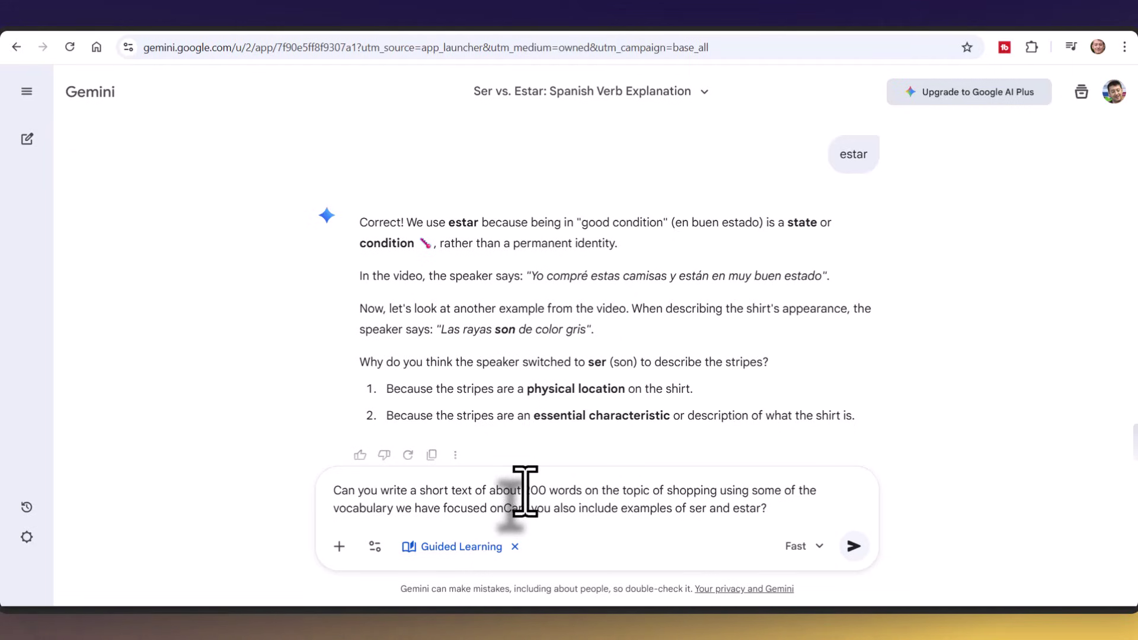
text(?)
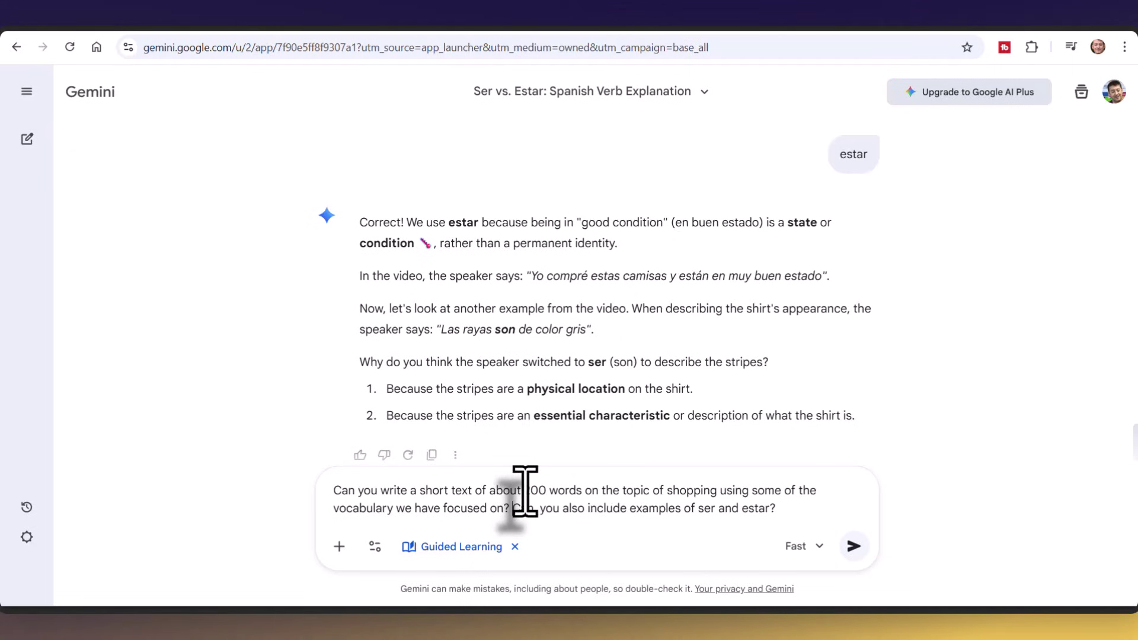
click(854, 546)
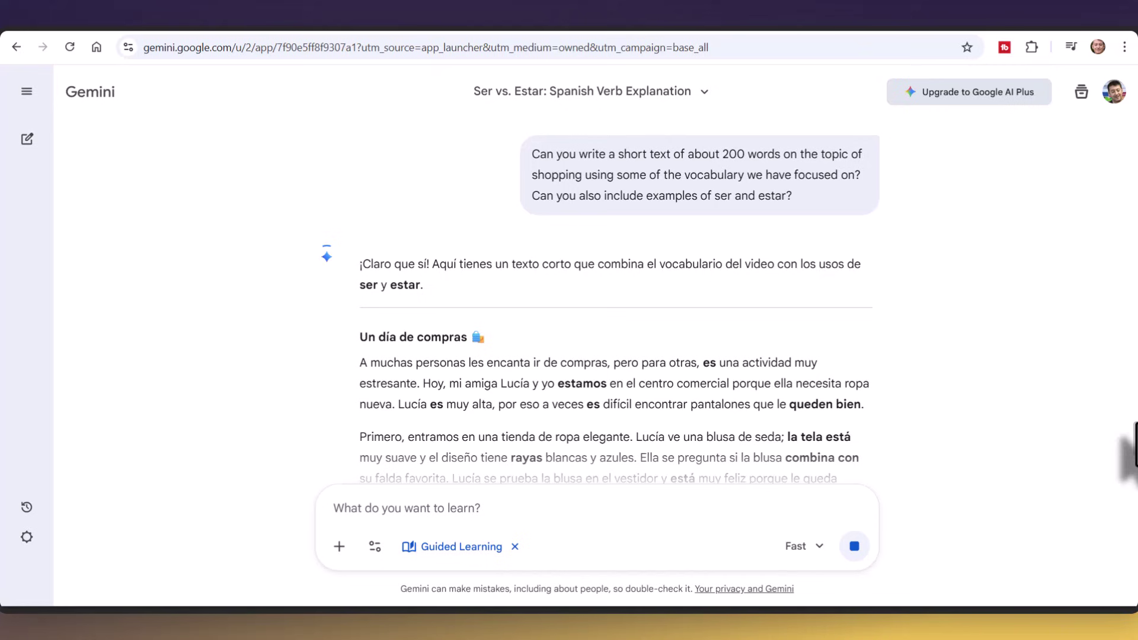
Scroll through the 'Un día de compras' reply down to its '¿Cómo te fue con la lectura?' question.
drag(1133, 445, 1133, 460)
scroll(1131, 459, down, 2)
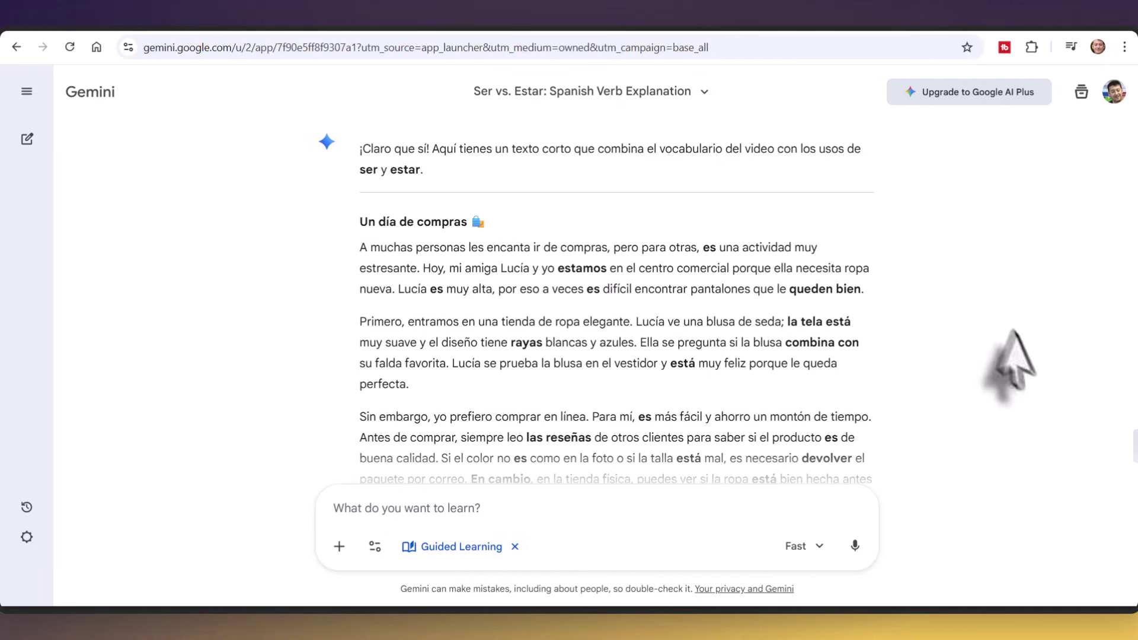
scroll(1130, 430, up, 5)
scroll(1133, 410, up, 15)
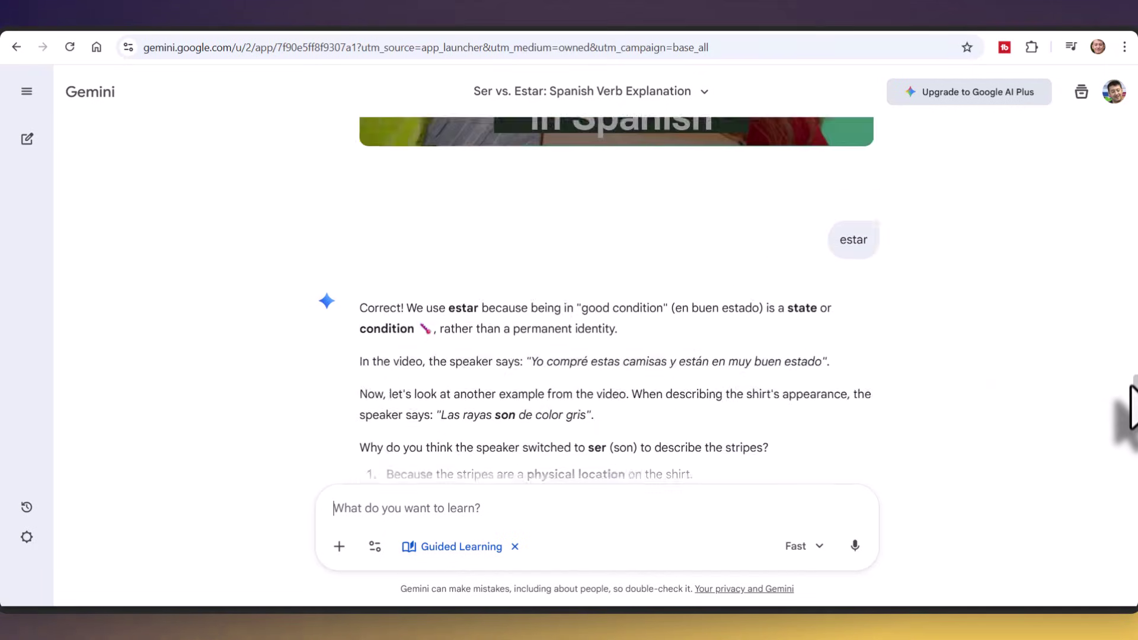
drag(1112, 311, 1126, 430)
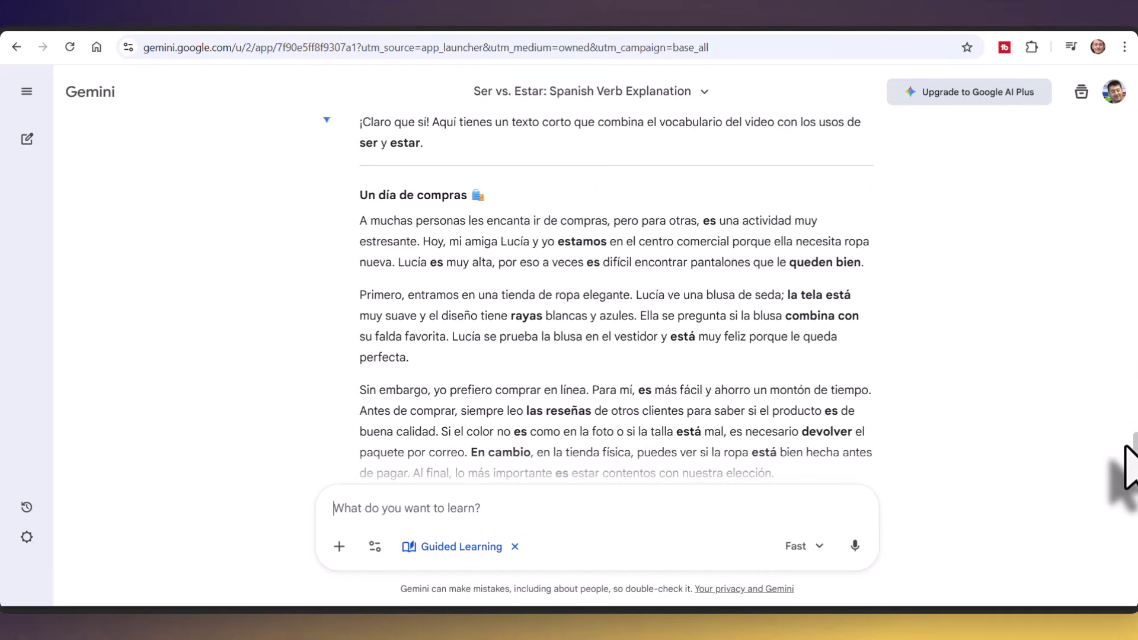
scroll(1130, 468, down, 1)
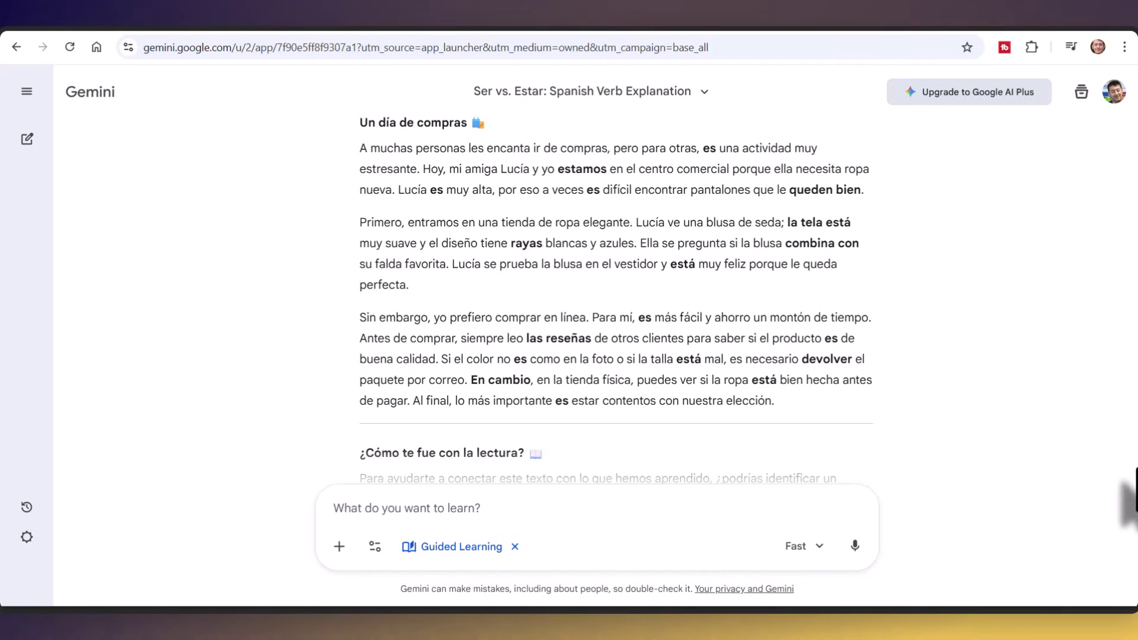
scroll(1133, 486, down, 2)
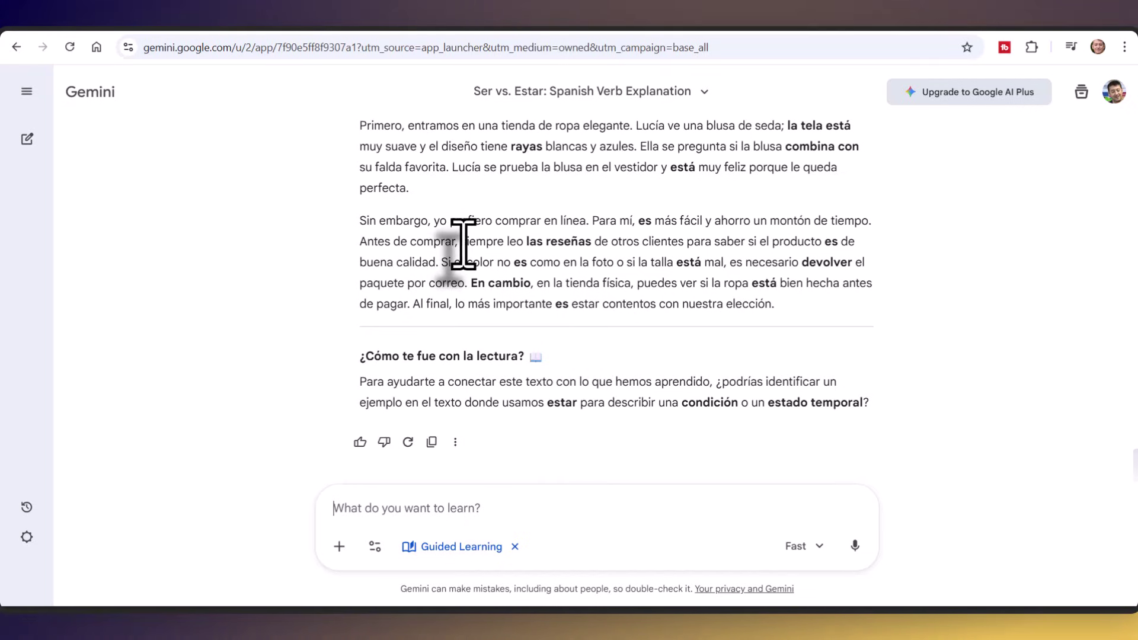
Request an 8-question interactive quiz checking comprehension of the 'Un día de compras' text.
text(Can you make an interactive quiz with 8 questions to check my understanding of the text.)
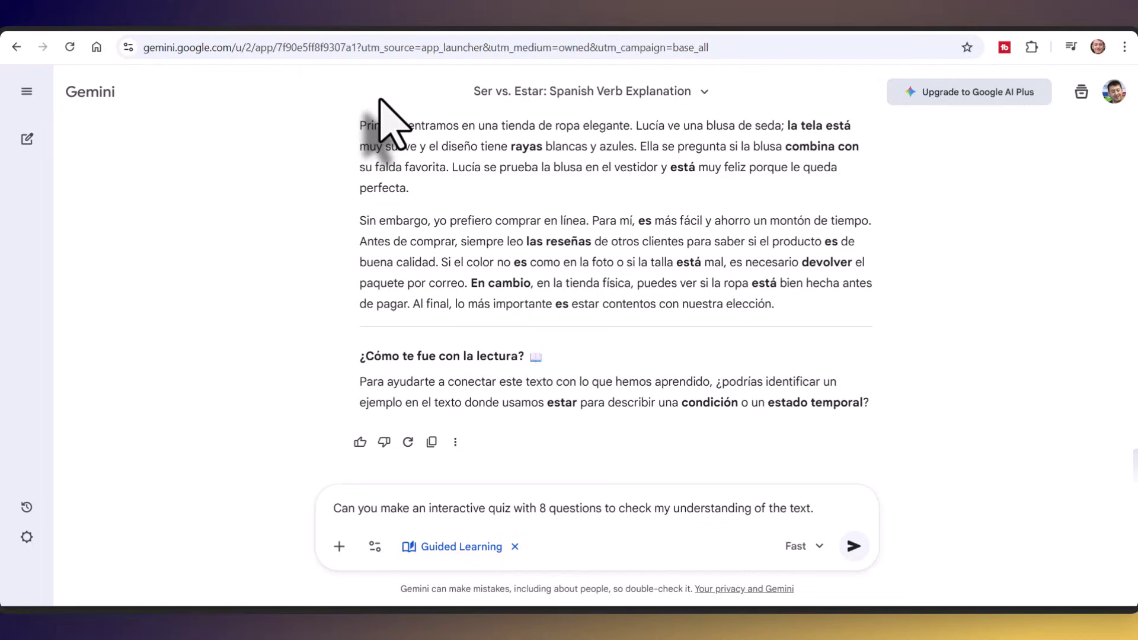
click(854, 546)
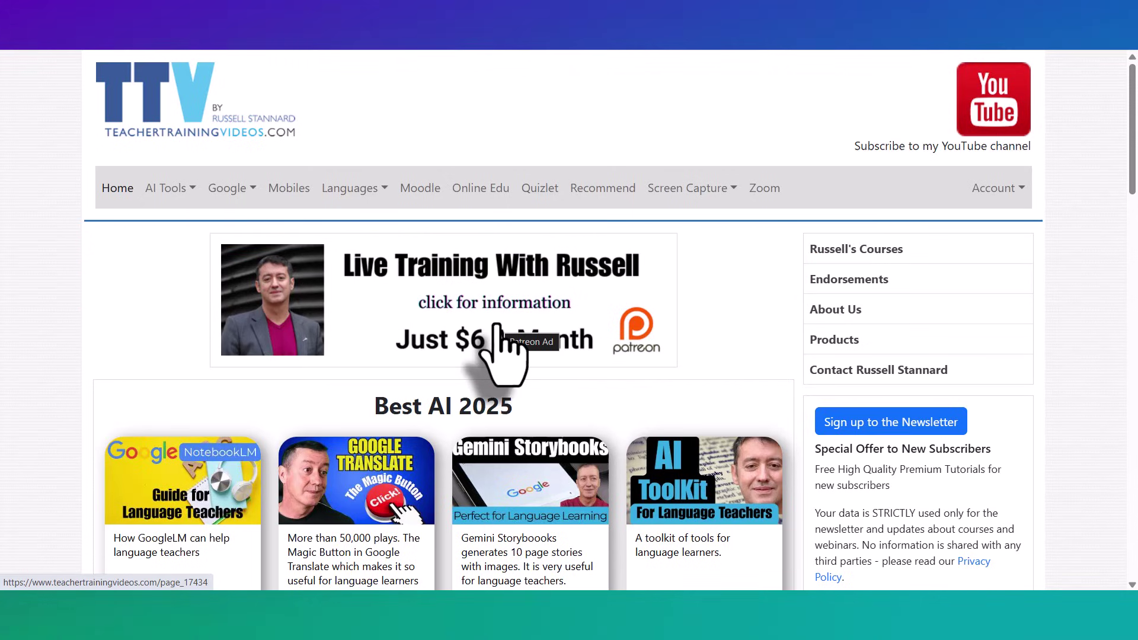
Scroll the homepage down to the Technology and Language Teaching Course and YouTube business course sections.
drag(1133, 163, 1134, 274)
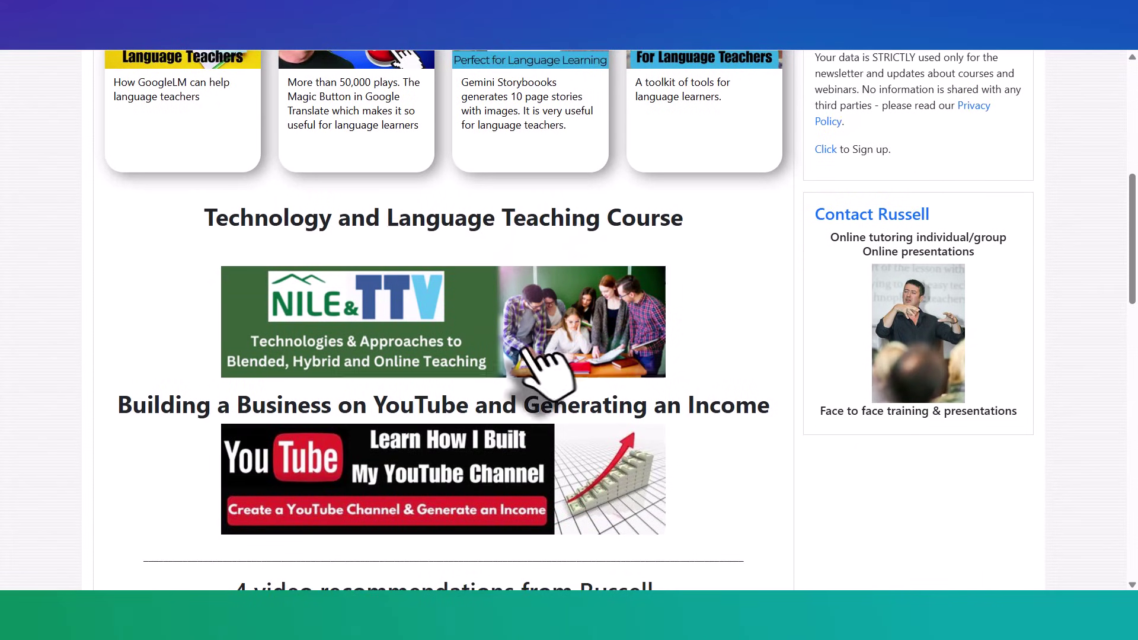